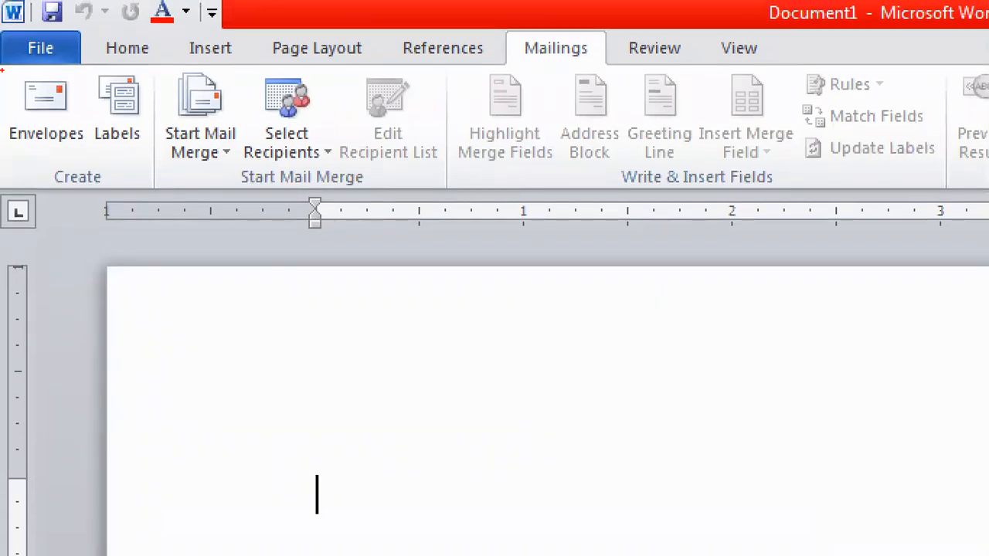
Open the Envelopes and Labels dialog from Mailings and move it slightly left
{"action": "mouse_move", "coordinate": [46, 73]}
{"action": "left_mouse_down"}
{"action": "mouse_move", "coordinate": [4, 87]}
{"action": "mouse_move", "coordinate": [1, 158]}
{"action": "mouse_move", "coordinate": [48, 171]}
{"action": "mouse_move", "coordinate": [177, 156]}
{"action": "mouse_move", "coordinate": [165, 74]}
{"action": "mouse_move", "coordinate": [111, 53]}
{"action": "left_mouse_up"}
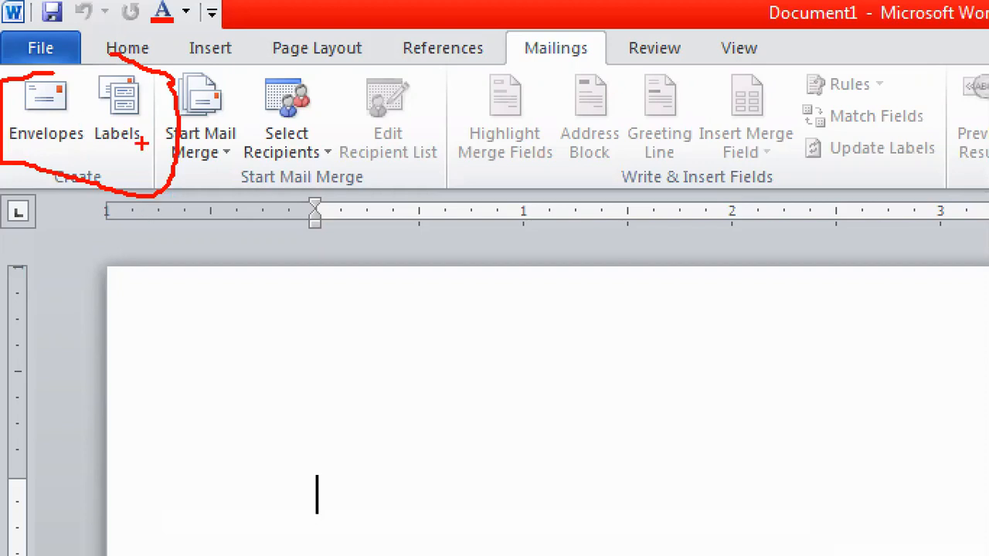
{"action": "key", "text": "Escape"}
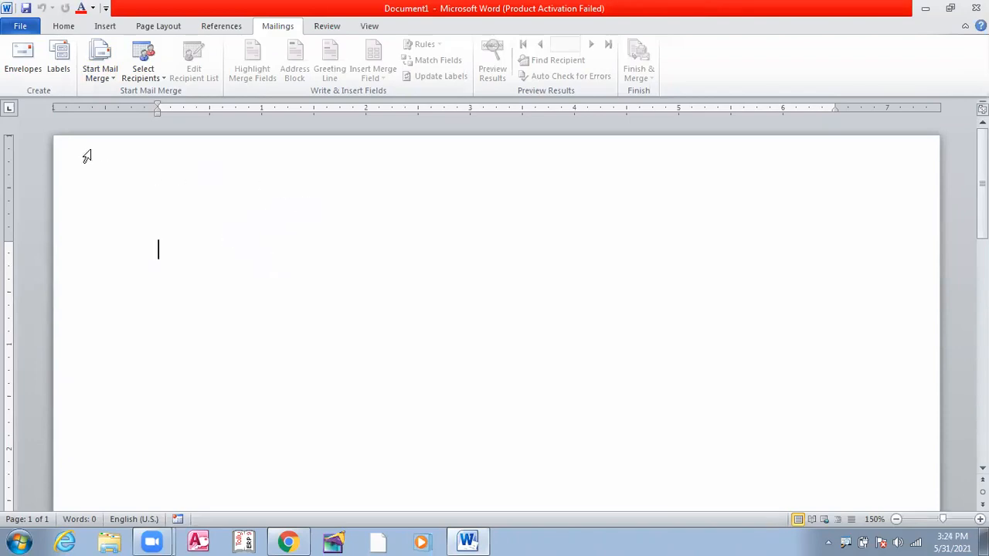
{"action": "left_click", "coordinate": [23, 69]}
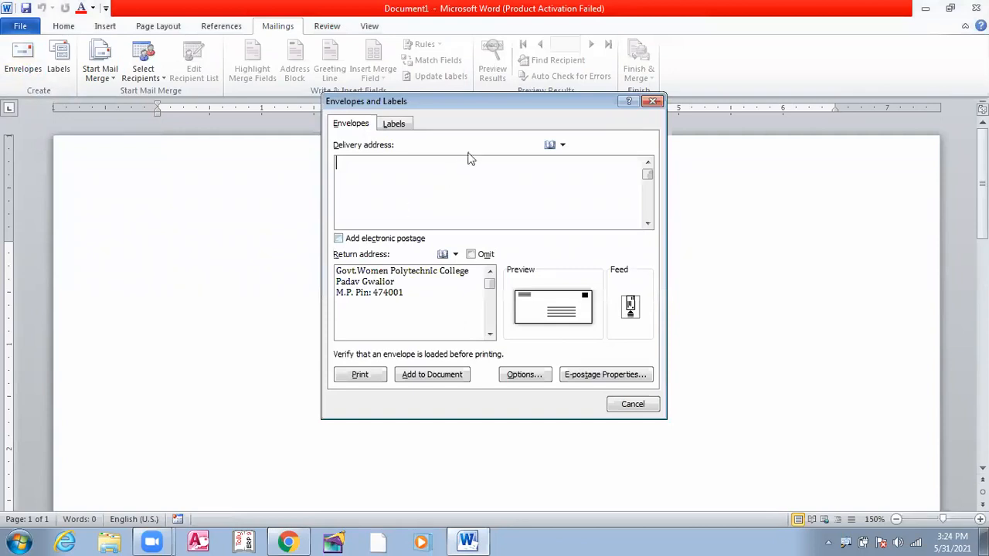
{"action": "left_click_drag", "start_coordinate": [482, 104], "coordinate": [414, 108]}
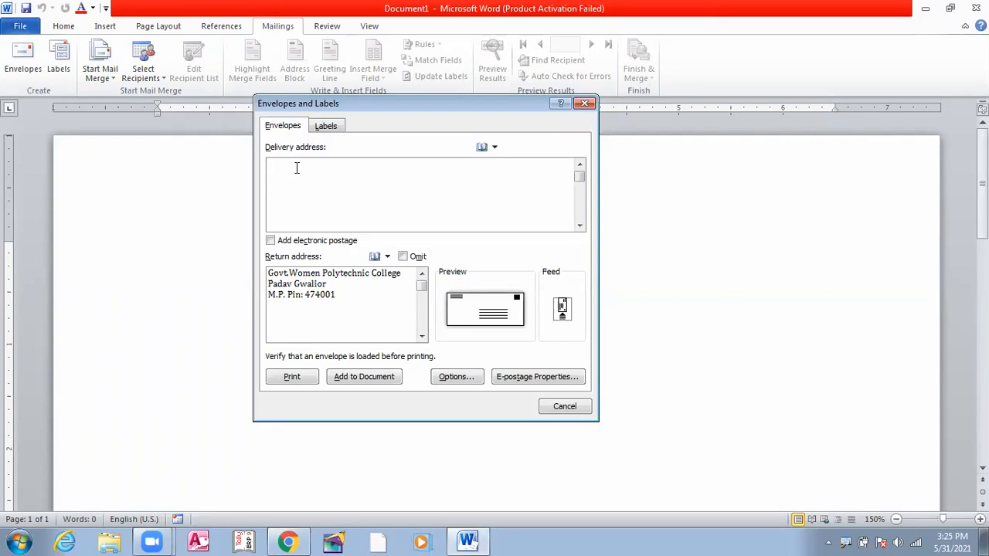
Enter the college's delivery address, starting with 'To,' and ending with its PIN code line
{"action": "type", "text": "To,"}
{"action": "key", "text": "Return"}
{"action": "type", "text": "Govt. Women Polytechn"}
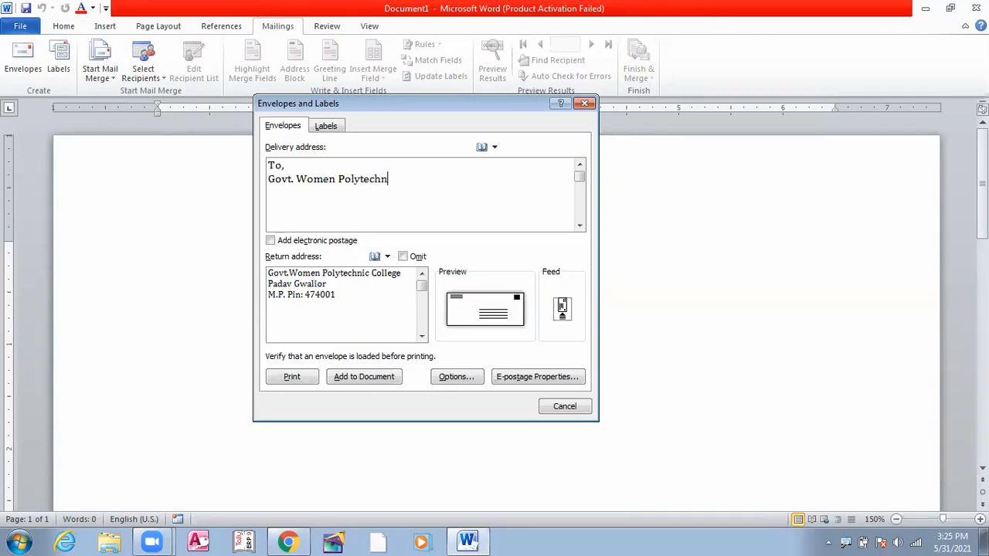
{"action": "type", "text": "ic C"}
{"action": "type", "text": "ollege "}
{"action": "type", "text": "Padav"}
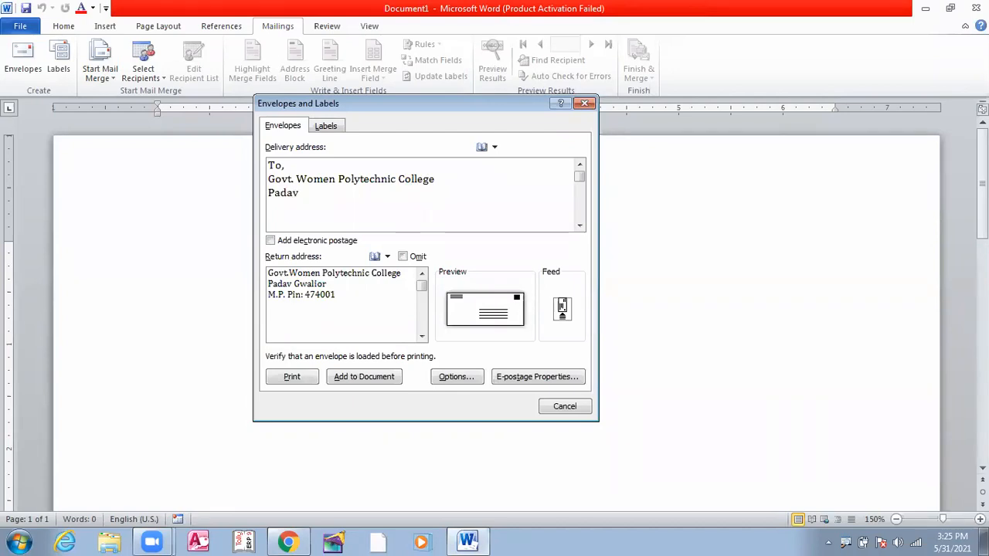
{"action": "type", "text": ",Gwalior"}
{"action": "key", "text": "Return"}
{"action": "type", "text": "Pin"}
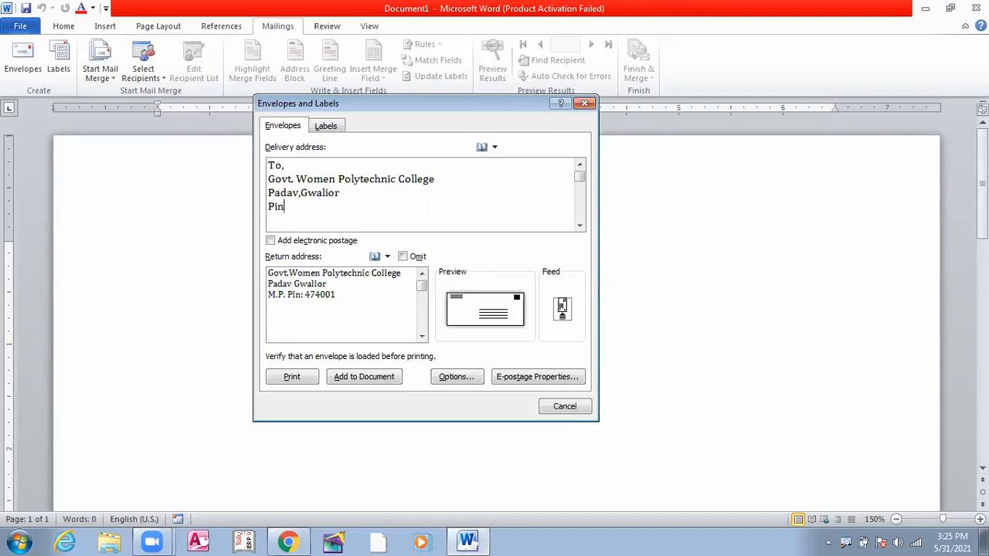
{"action": "type", "text": ":474001"}
{"action": "left_click", "coordinate": [338, 296]}
Replace the return address with the sender's name and street address, starting 'From' and ending '(M.P.)'
{"action": "key", "text": "BackSpace"}
{"action": "key", "text": "BackSpace"}
{"action": "key", "text": "BackSpace"}
{"action": "key", "text": "BackSpace"}
{"action": "key", "text": "BackSpace"}
{"action": "key", "text": "BackSpace"}
{"action": "key", "text": "BackSpace"}
{"action": "key", "text": "BackSpace"}
{"action": "key", "text": "BackSpace"}
{"action": "key", "text": "BackSpace"}
{"action": "key", "text": "BackSpace"}
{"action": "key", "text": "BackSpace"}
{"action": "key", "text": "BackSpace"}
{"action": "key", "text": "BackSpace"}
{"action": "key", "text": "BackSpace"}
{"action": "key", "text": "BackSpace"}
{"action": "key", "text": "BackSpace"}
{"action": "key", "text": "BackSpace"}
{"action": "key", "text": "BackSpace"}
{"action": "key", "text": "BackSpace"}
{"action": "key", "text": "BackSpace"}
{"action": "key", "text": "BackSpace"}
{"action": "key", "text": "BackSpace"}
{"action": "key", "text": "BackSpace"}
{"action": "key", "text": "BackSpace"}
{"action": "key", "text": "BackSpace"}
{"action": "key", "text": "BackSpace"}
{"action": "key", "text": "BackSpace"}
{"action": "key", "text": "BackSpace"}
{"action": "key", "text": "BackSpace"}
{"action": "key", "text": "BackSpace"}
{"action": "key", "text": "BackSpace"}
{"action": "key", "text": "BackSpace"}
{"action": "key", "text": "BackSpace"}
{"action": "key", "text": "BackSpace"}
{"action": "key", "text": "BackSpace"}
{"action": "key", "text": "BackSpace"}
{"action": "key", "text": "BackSpace"}
{"action": "key", "text": "BackSpace"}
{"action": "key", "text": "BackSpace"}
{"action": "key", "text": "BackSpace"}
{"action": "key", "text": "BackSpace"}
{"action": "key", "text": "BackSpace"}
{"action": "key", "text": "BackSpace"}
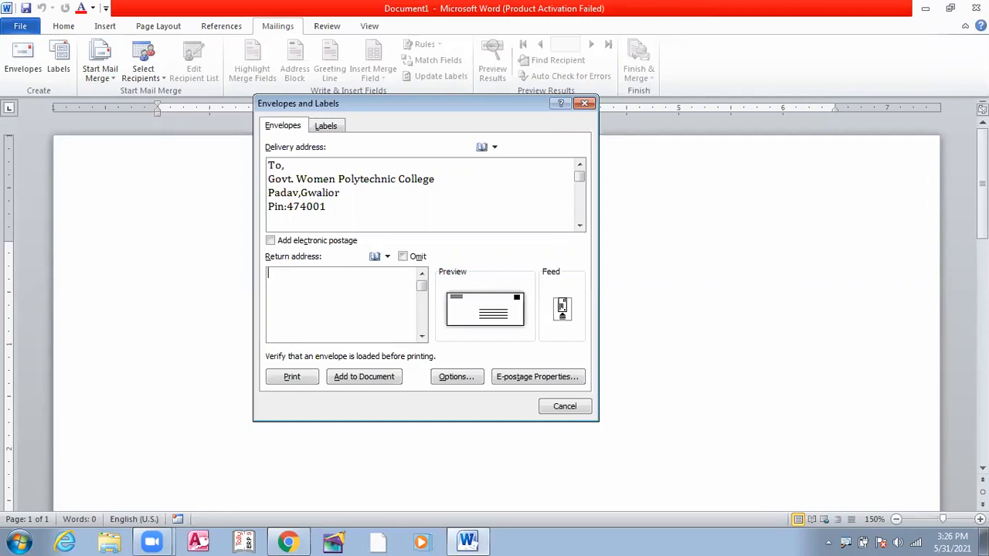
{"action": "type", "text": "Fr"}
{"action": "key", "text": "BackSpace"}
{"action": "type", "text": "rom "}
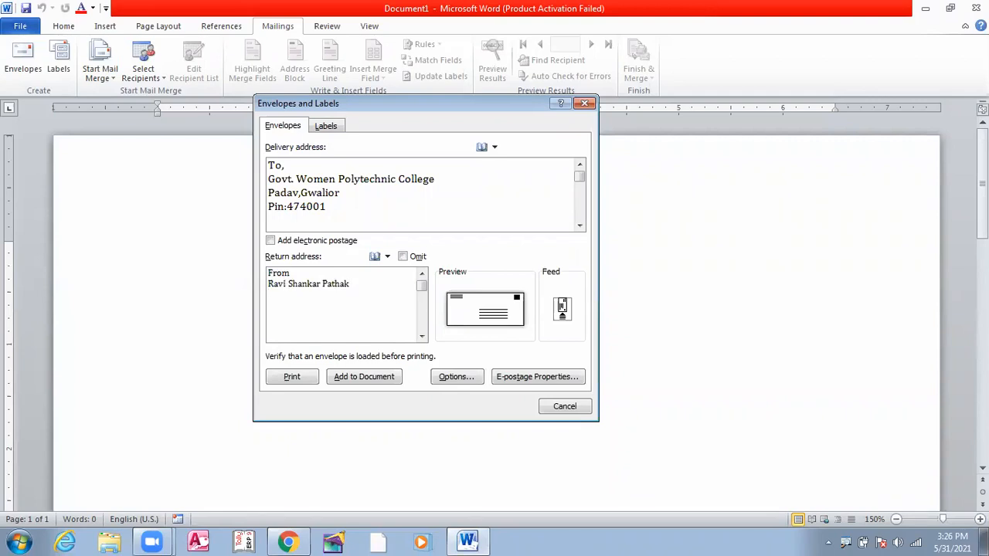
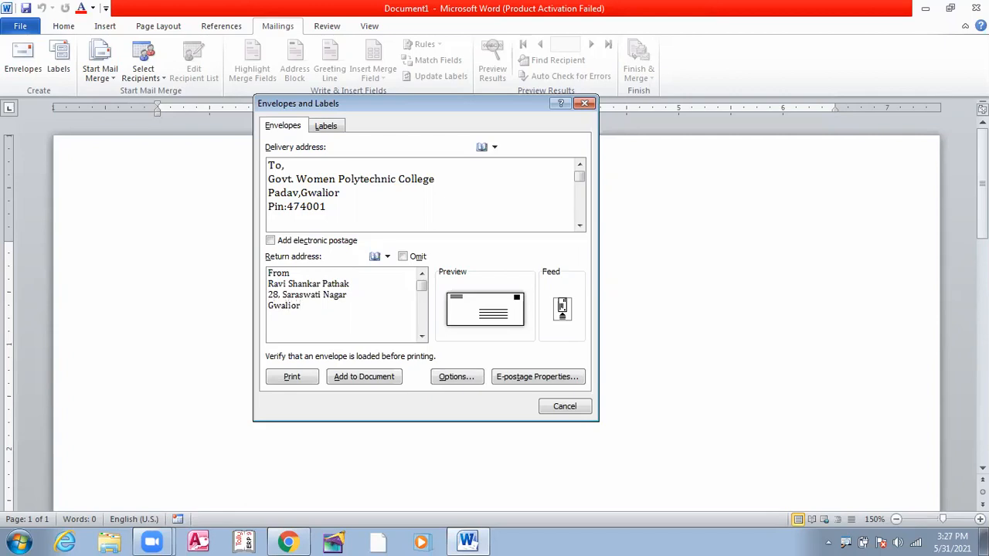
{"action": "key", "text": "Left"}
{"action": "key", "text": "Right"}
Add the sender's PIN code on a new line of the return address
{"action": "key", "text": "Return"}
{"action": "type", "text": "Pim"}
{"action": "key", "text": "BackSpace"}
{"action": "type", "text": "N"}
{"action": "key", "text": "BackSpace"}
{"action": "type", "text": "n: 474011"}
Open the Envelope Options for size and placement
{"action": "left_click", "coordinate": [454, 378]}
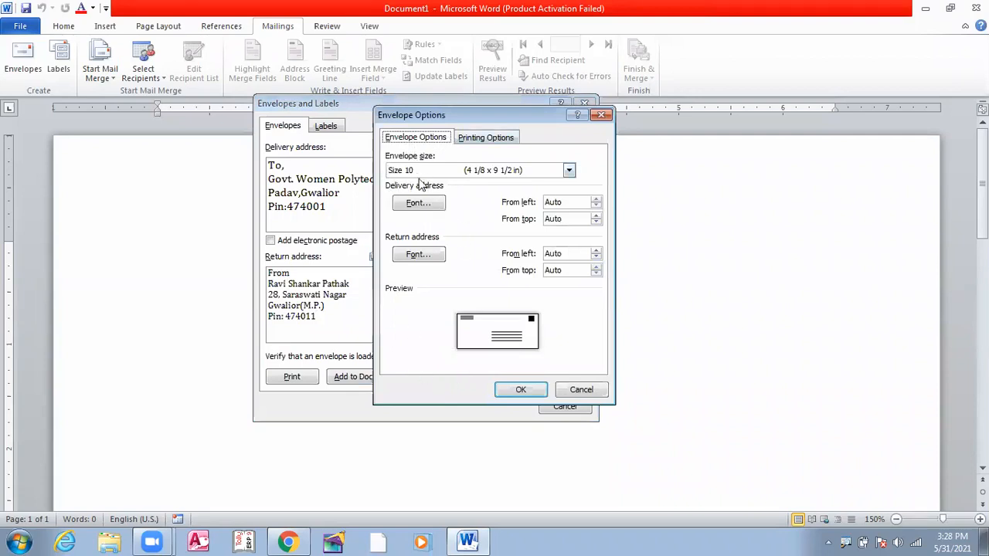
Choose Size 10 (4 1/8 x 9 1/2 in) as the envelope size
{"action": "left_click", "coordinate": [570, 170]}
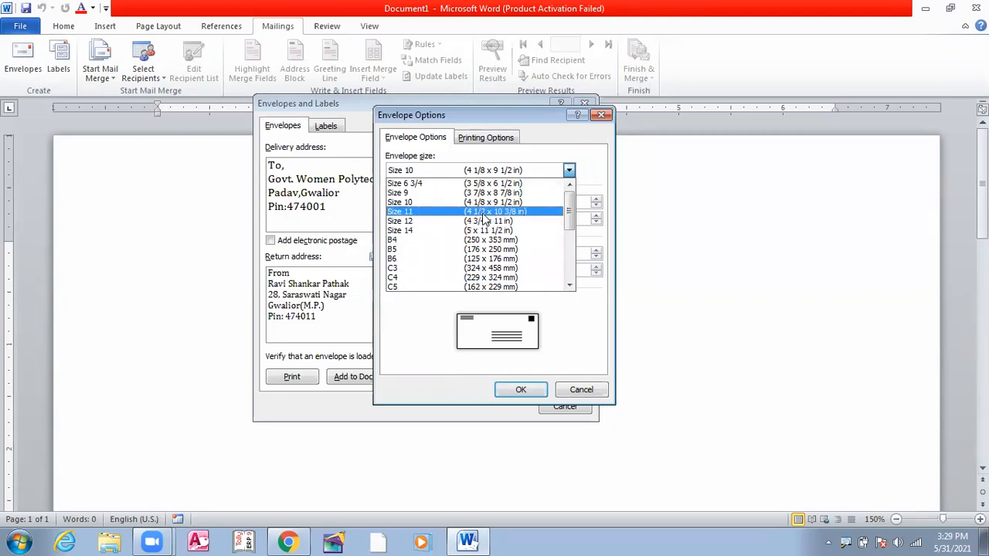
{"action": "left_click", "coordinate": [482, 204]}
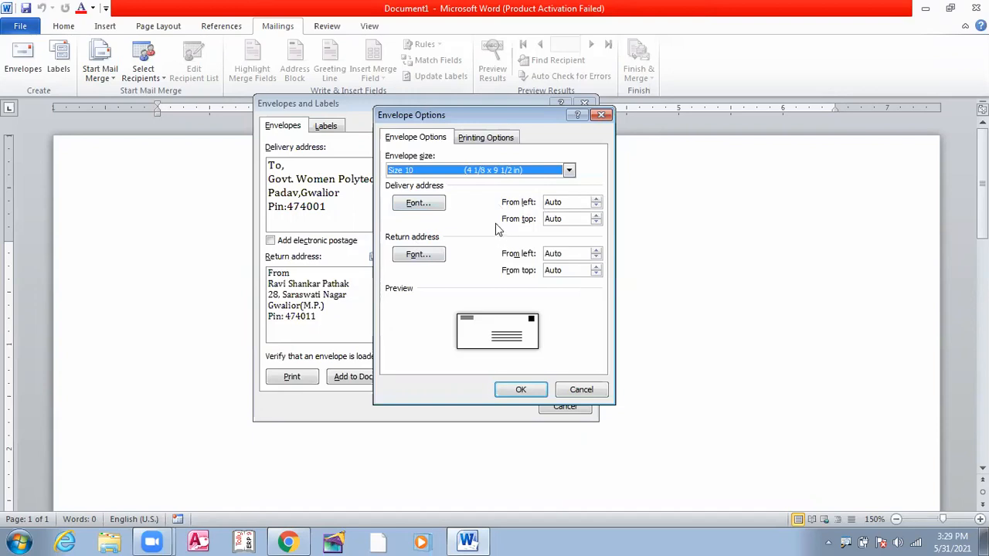
{"action": "left_click", "coordinate": [431, 206]}
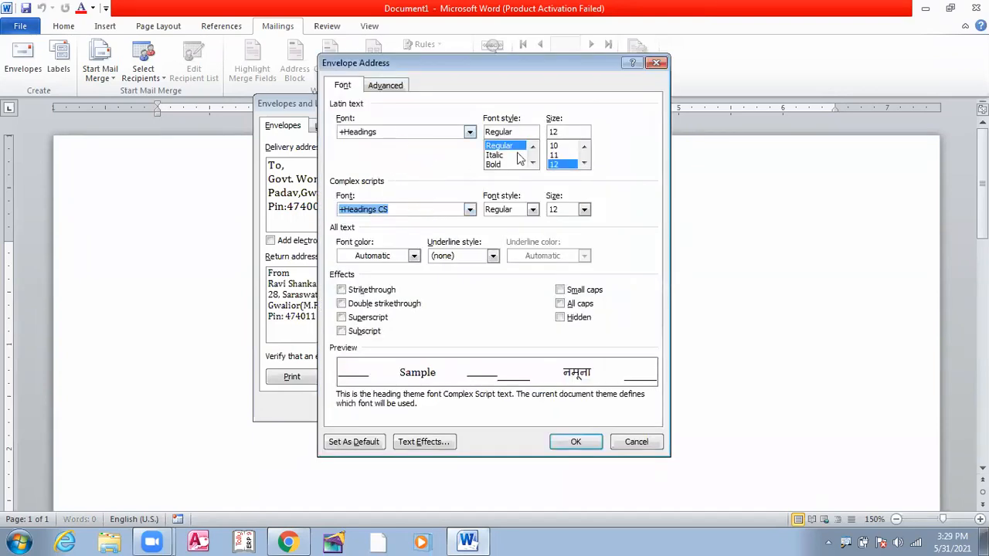
Set the delivery address font to 14 point Bold
{"action": "left_click", "coordinate": [585, 163]}
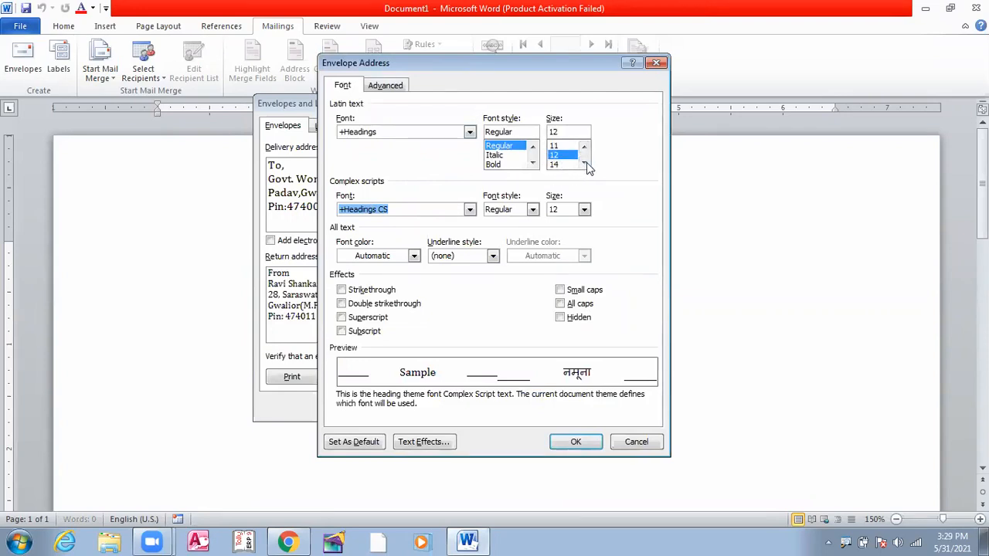
{"action": "left_click", "coordinate": [585, 163]}
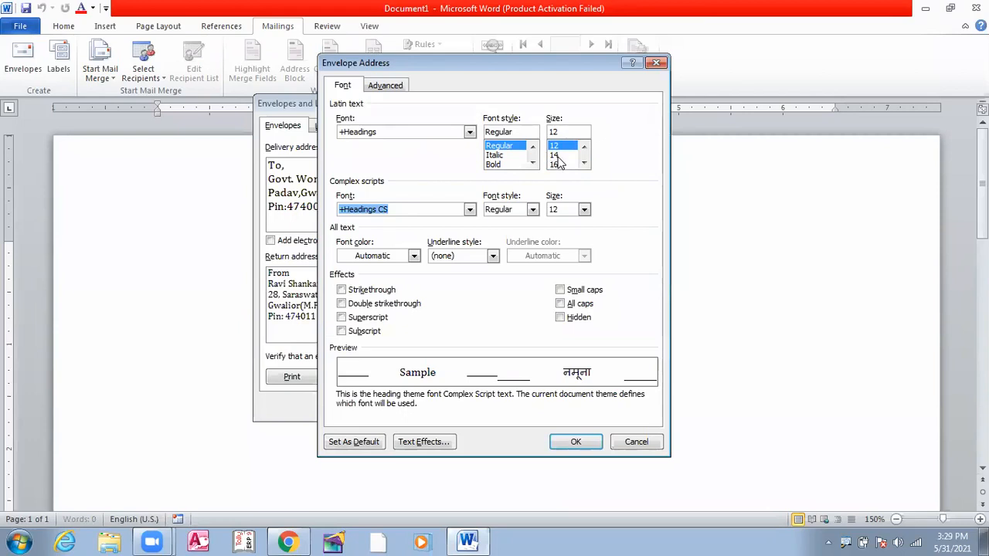
{"action": "left_click", "coordinate": [557, 155]}
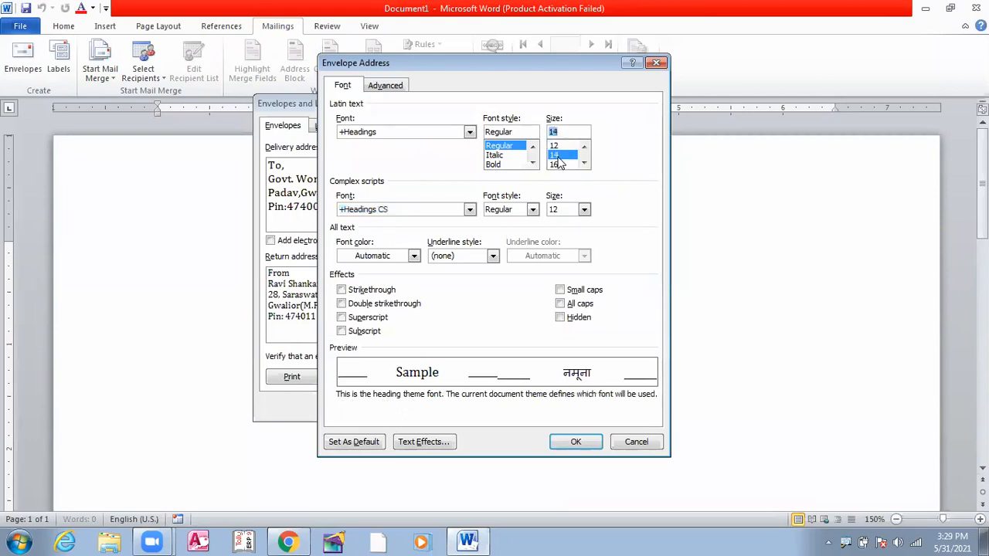
{"action": "left_click", "coordinate": [500, 164]}
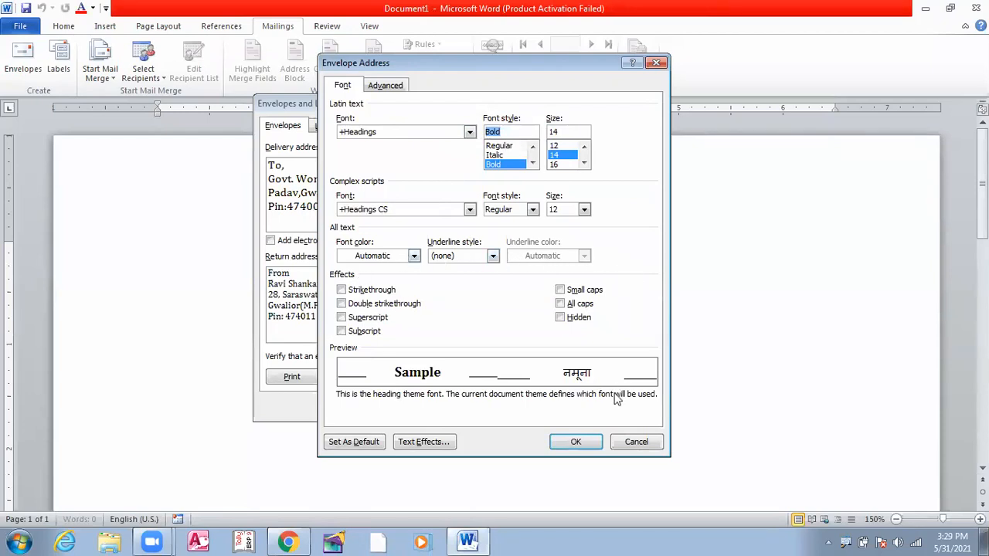
{"action": "left_click", "coordinate": [590, 442]}
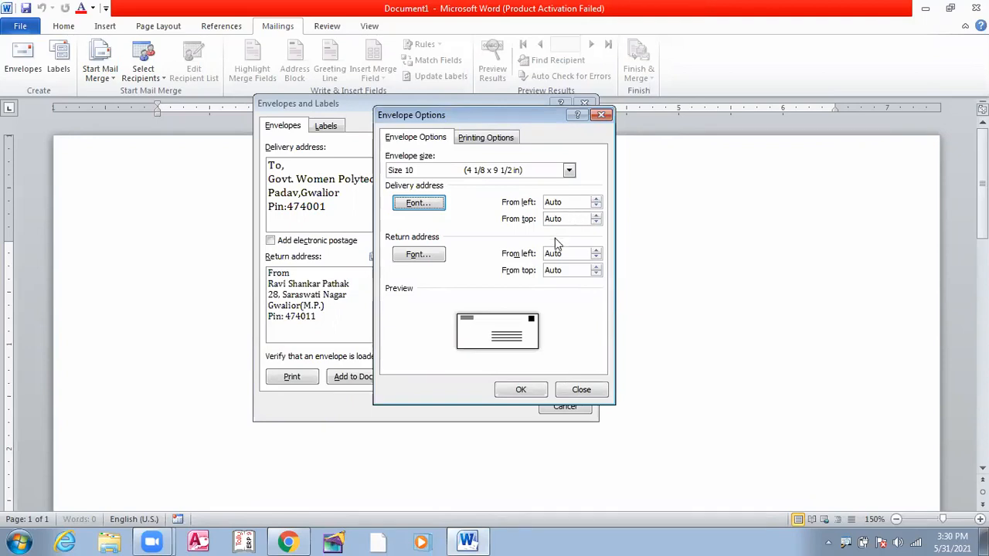
{"action": "left_click", "coordinate": [422, 261]}
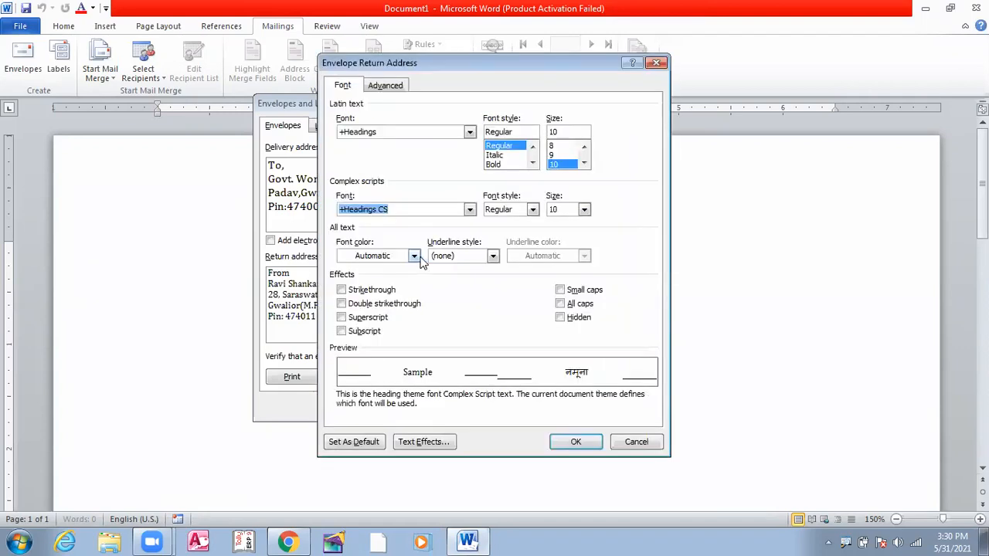
Set the return address font size to 12 point
{"action": "left_click", "coordinate": [584, 163]}
{"action": "left_click", "coordinate": [584, 163]}
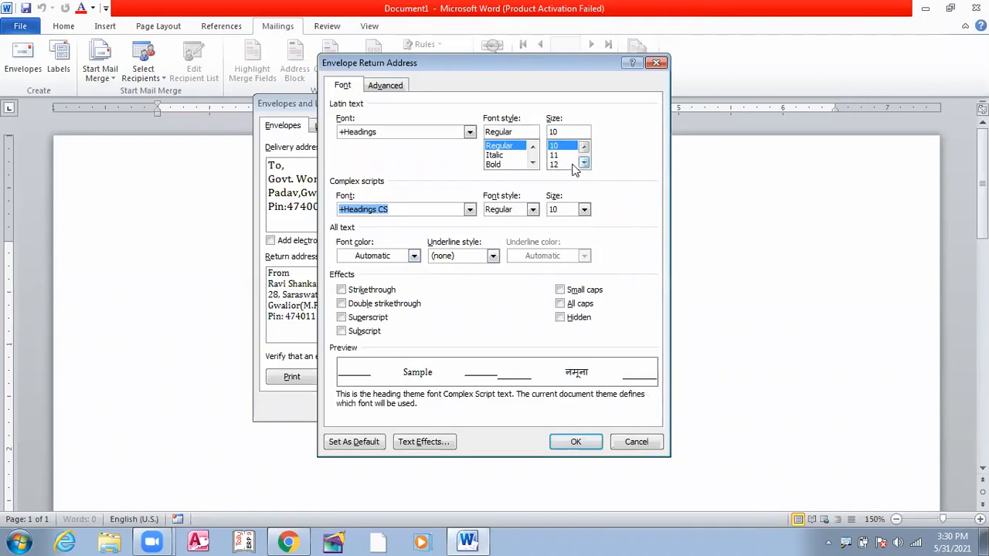
{"action": "left_click", "coordinate": [556, 164]}
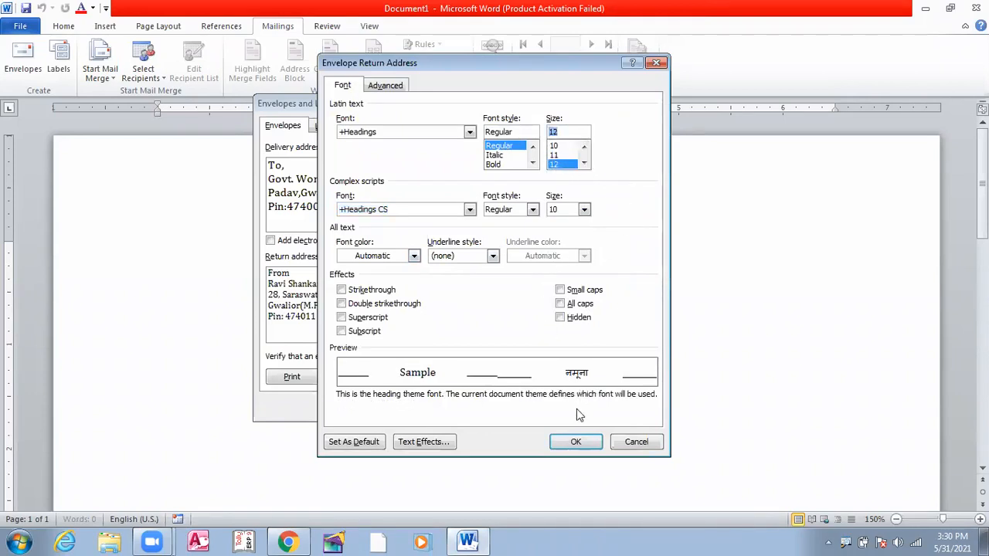
{"action": "left_click", "coordinate": [575, 443]}
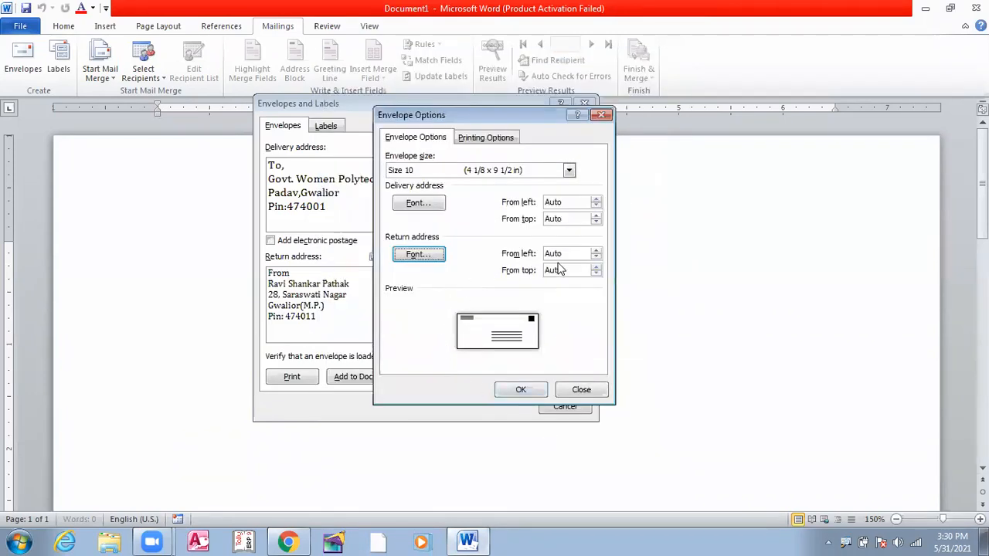
{"action": "left_click", "coordinate": [489, 139]}
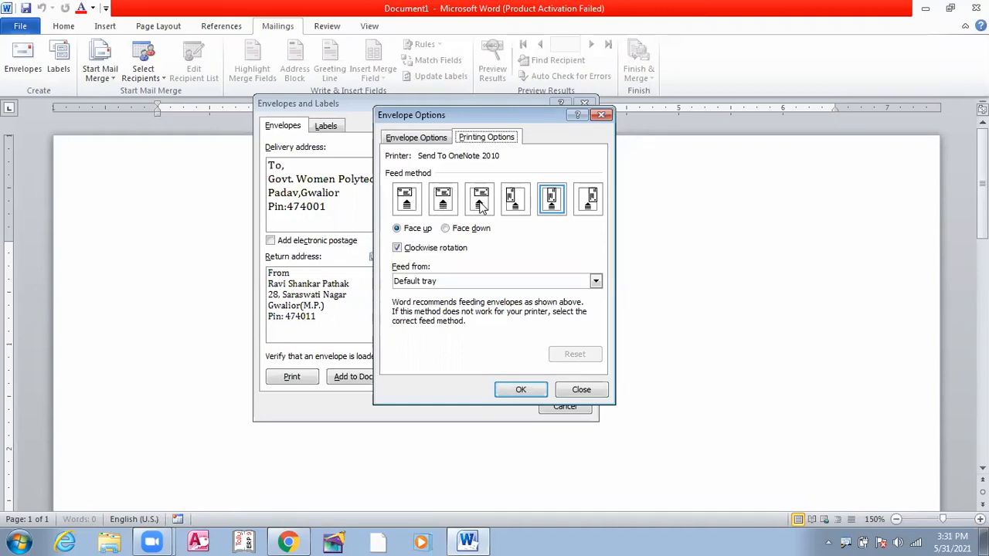
After trying alternatives, keep the recommended feed method, face up, from the Default tray
{"action": "left_click", "coordinate": [552, 212]}
{"action": "left_click", "coordinate": [513, 210]}
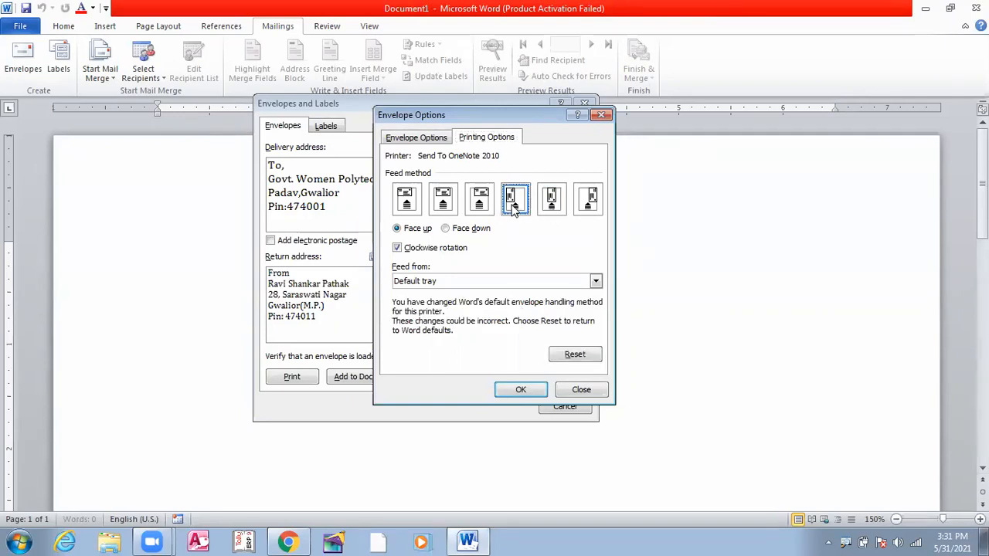
{"action": "left_click", "coordinate": [550, 210]}
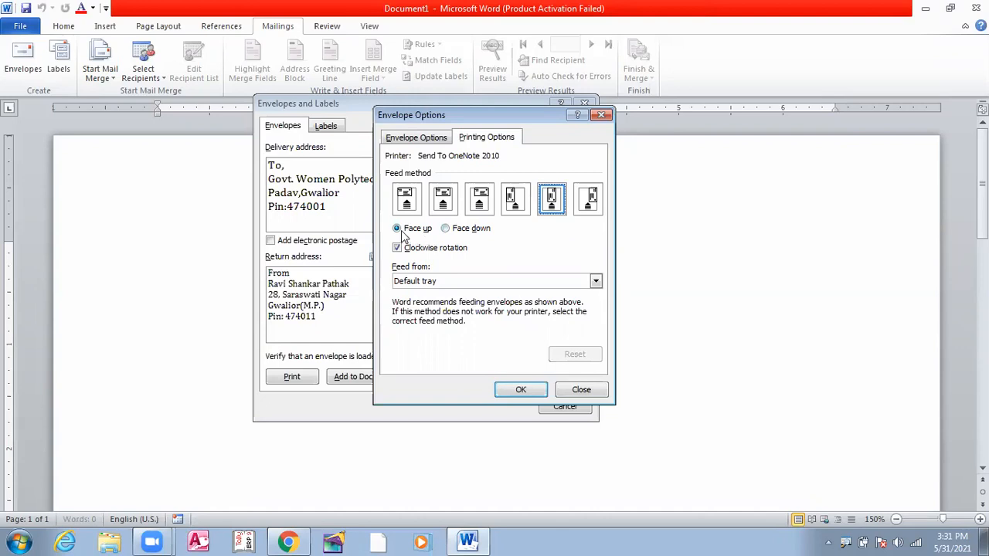
{"action": "left_click", "coordinate": [445, 229]}
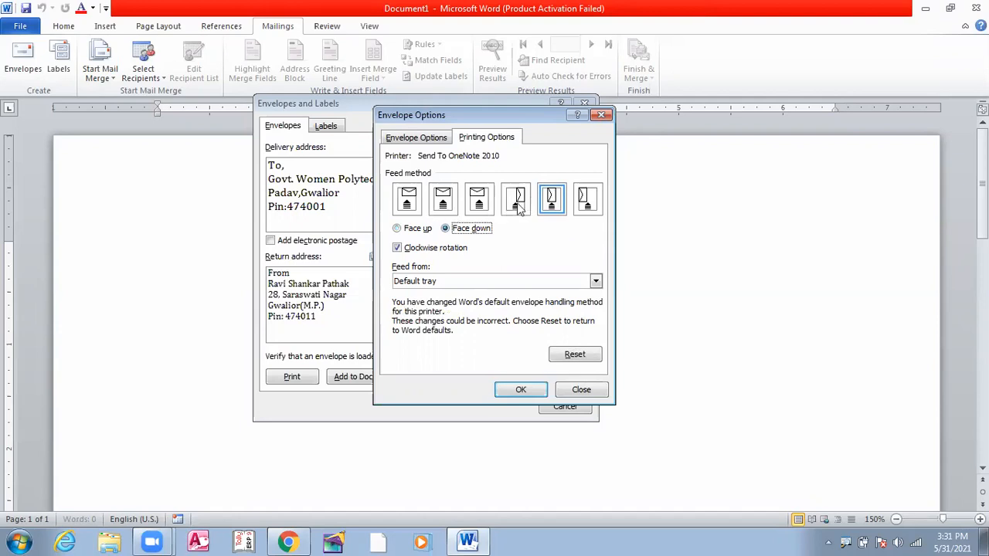
{"action": "left_click", "coordinate": [399, 232]}
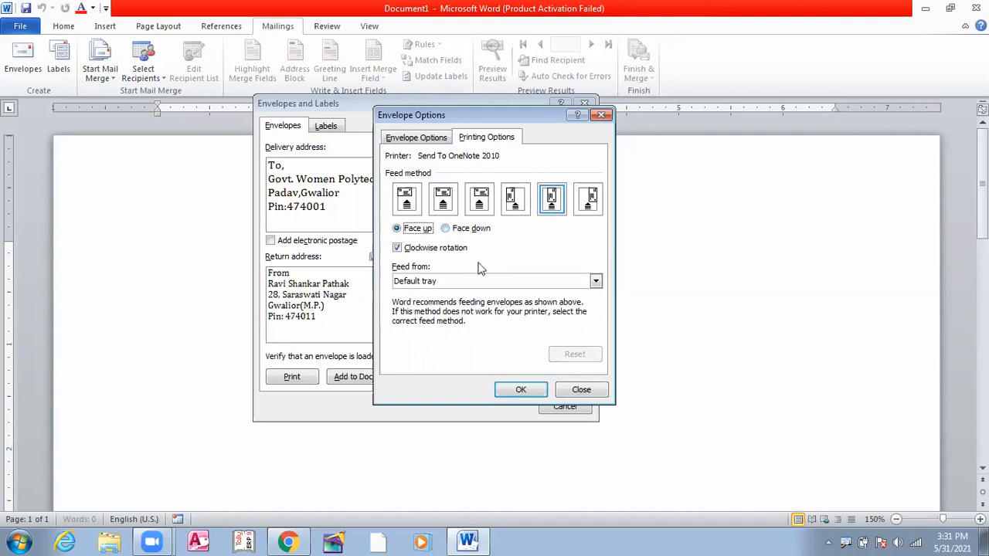
{"action": "left_click", "coordinate": [595, 282]}
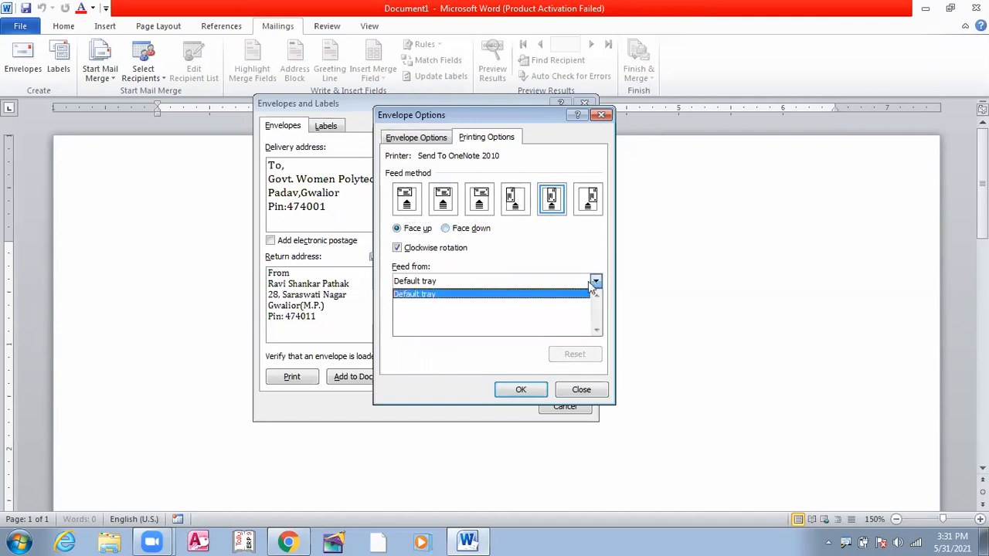
{"action": "left_click", "coordinate": [422, 301]}
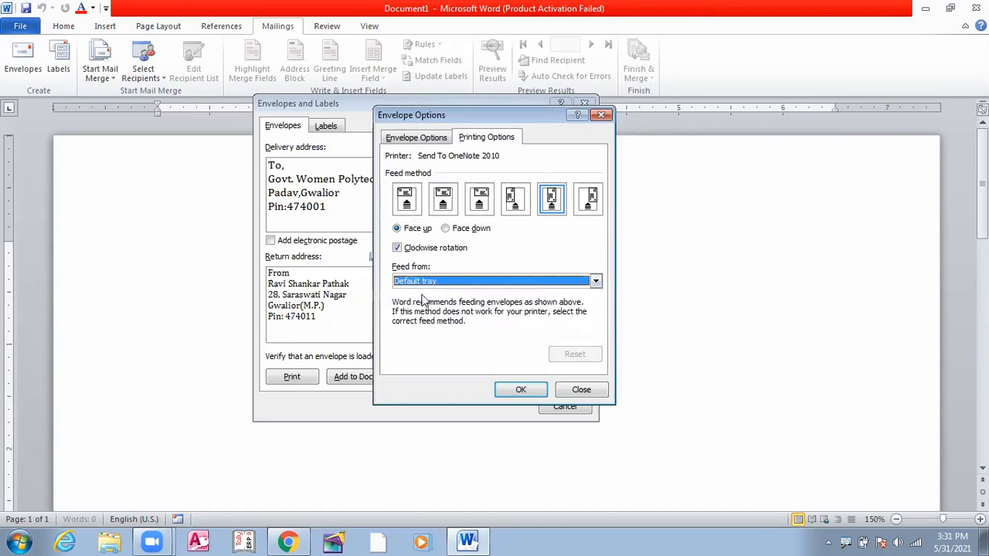
{"action": "left_click", "coordinate": [519, 390]}
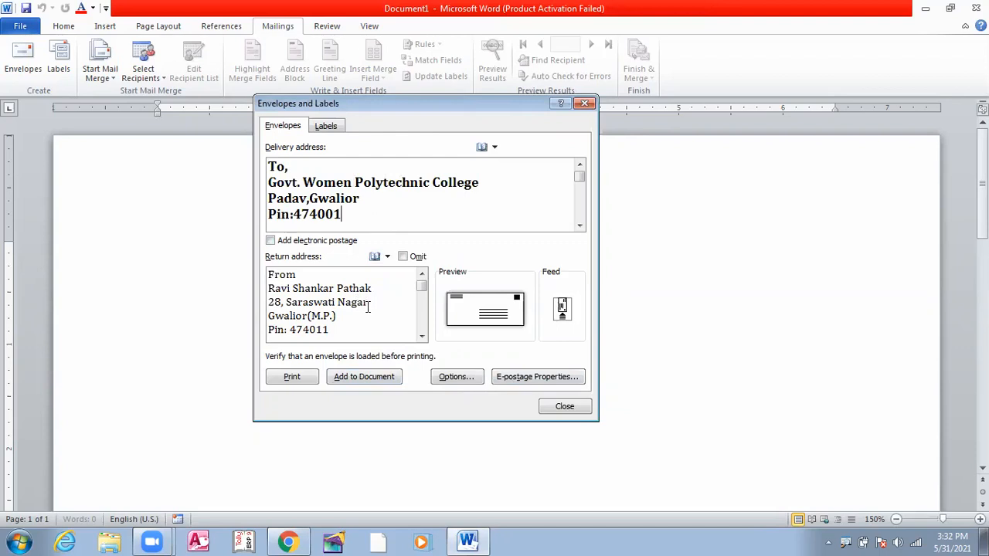
Add the addressed envelope to the document
{"action": "left_click", "coordinate": [357, 377]}
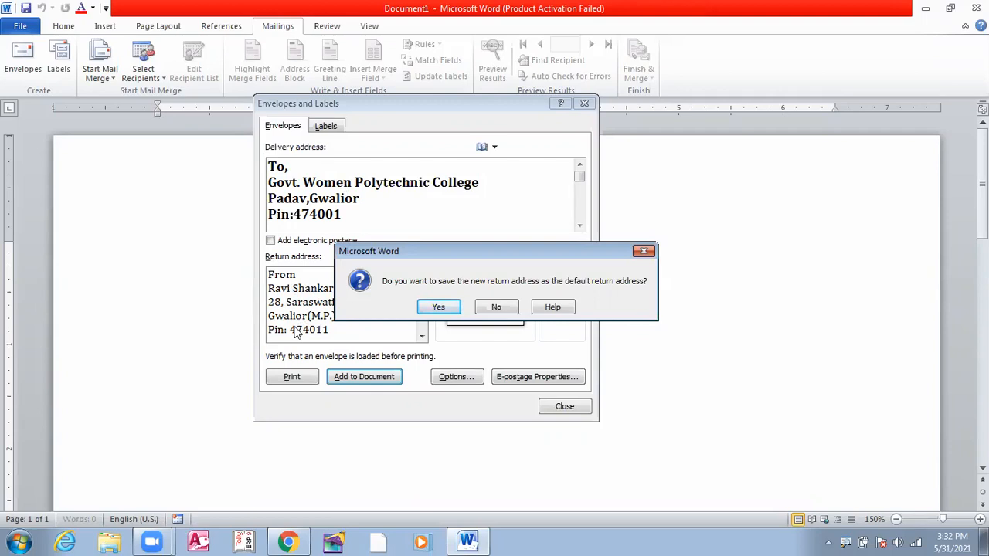
Save the return address as the default, then view the envelope page at 100% zoom
{"action": "left_click", "coordinate": [438, 307]}
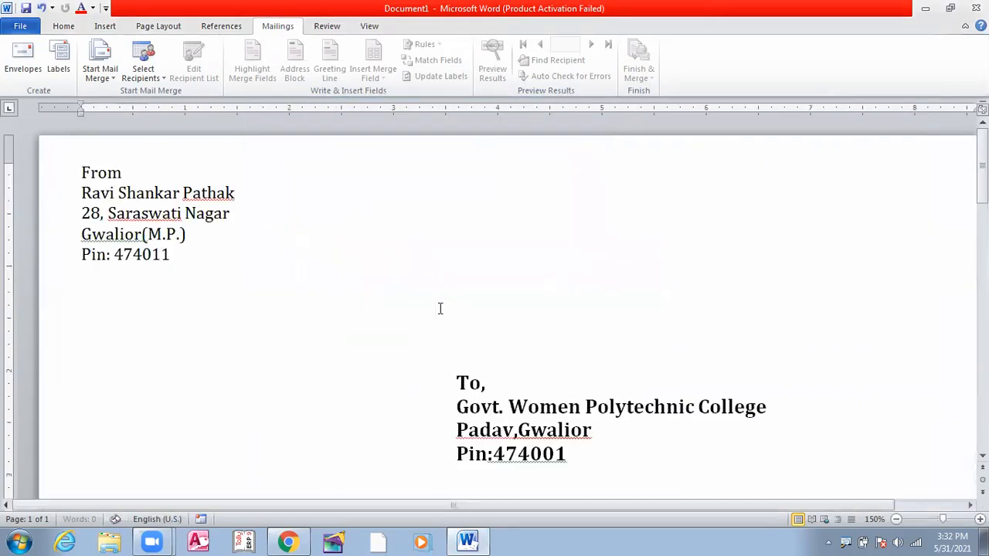
{"action": "scroll", "coordinate": [559, 279], "scroll_direction": "down", "scroll_amount": 2}
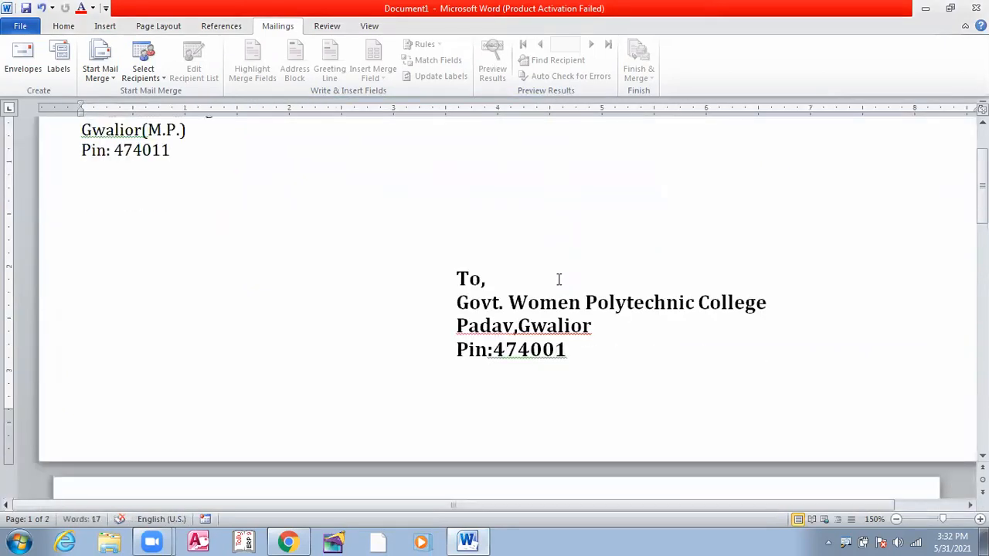
{"action": "scroll", "coordinate": [557, 278], "scroll_direction": "up", "scroll_amount": 1}
{"action": "scroll", "coordinate": [557, 278], "scroll_direction": "up", "scroll_amount": 1}
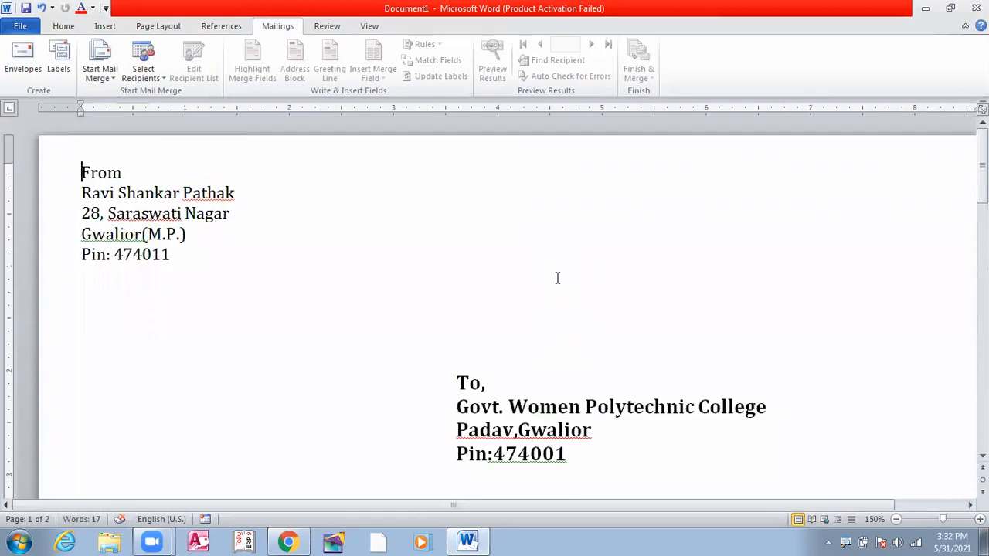
{"action": "scroll", "coordinate": [557, 278], "scroll_direction": "down", "scroll_amount": 4}
{"action": "scroll", "coordinate": [557, 278], "scroll_direction": "up", "scroll_amount": 4}
{"action": "scroll", "coordinate": [557, 278], "scroll_direction": "down", "scroll_amount": 1}
{"action": "scroll", "coordinate": [557, 278], "scroll_direction": "up", "scroll_amount": 1}
{"action": "left_click_drag", "start_coordinate": [943, 526], "coordinate": [941, 530]}
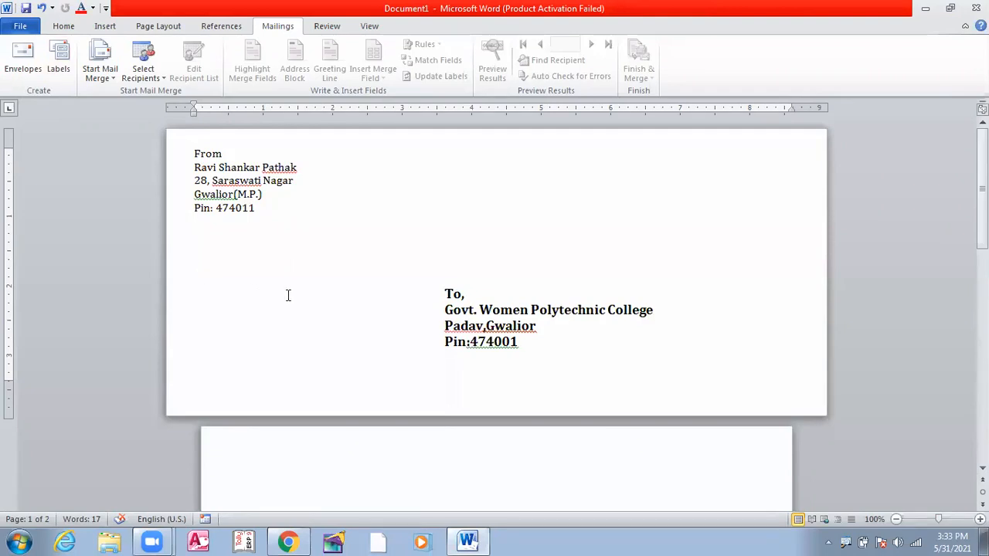
Preview the envelope in the Print view, then show the Mailings tools for the new blank document
{"action": "left_click", "coordinate": [17, 27]}
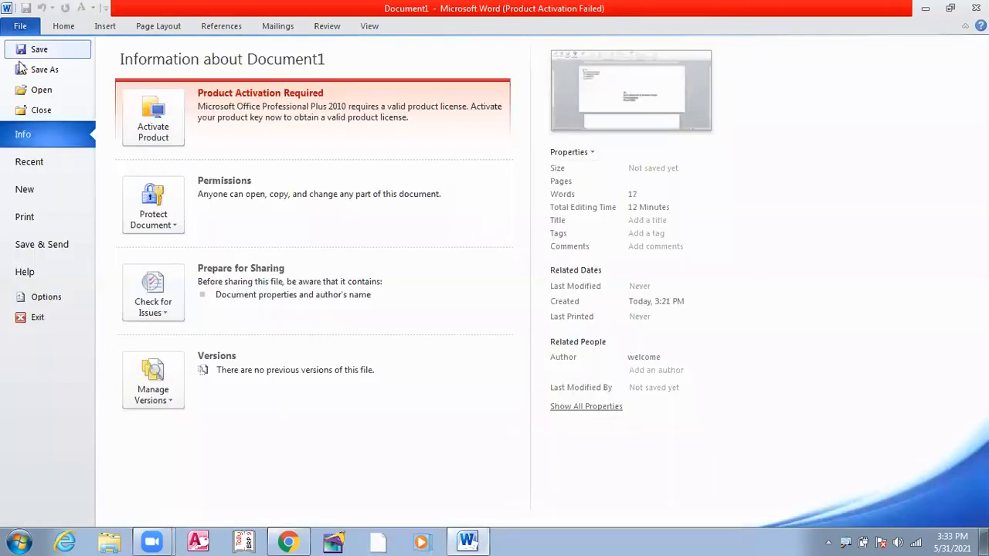
{"action": "left_click", "coordinate": [31, 220]}
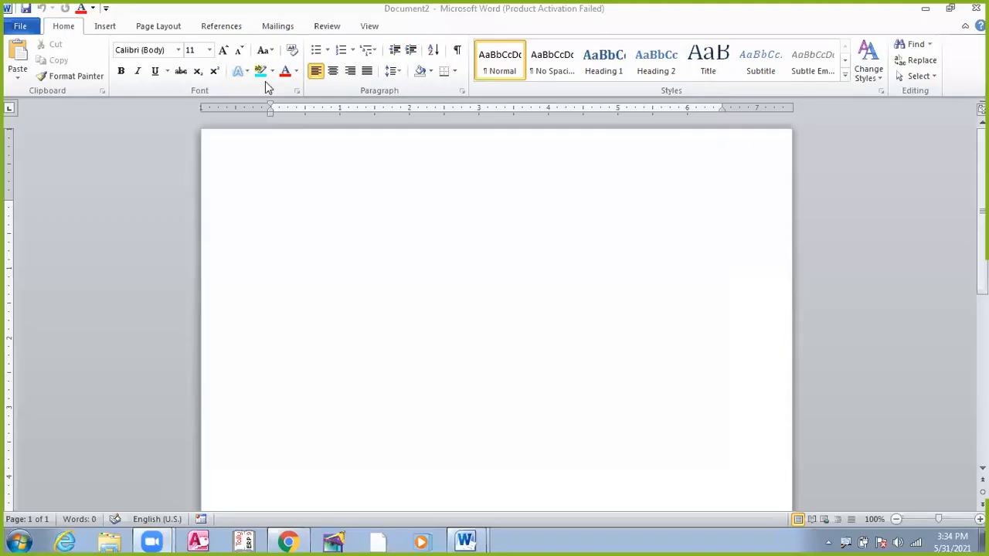
{"action": "left_click", "coordinate": [278, 27]}
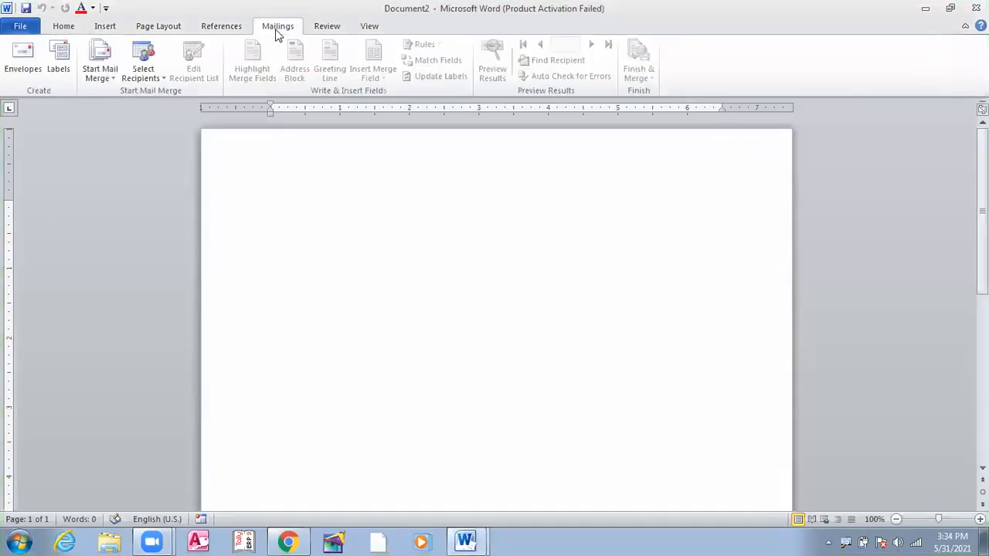
Open the Labels setup from Mailings, shift its window left, and enter 'Gwpc,Gwalior' as the address
{"action": "left_click", "coordinate": [60, 72]}
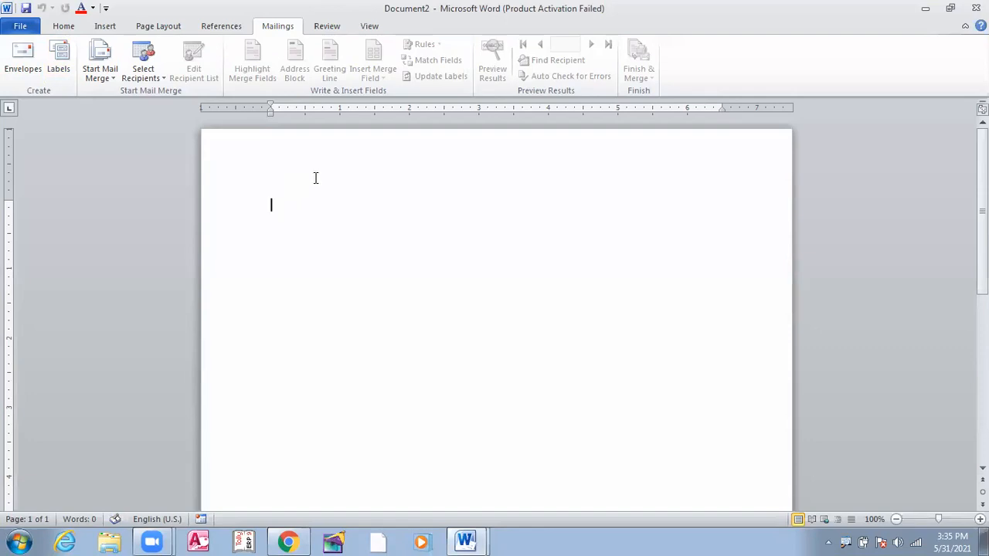
{"action": "left_click", "coordinate": [60, 71]}
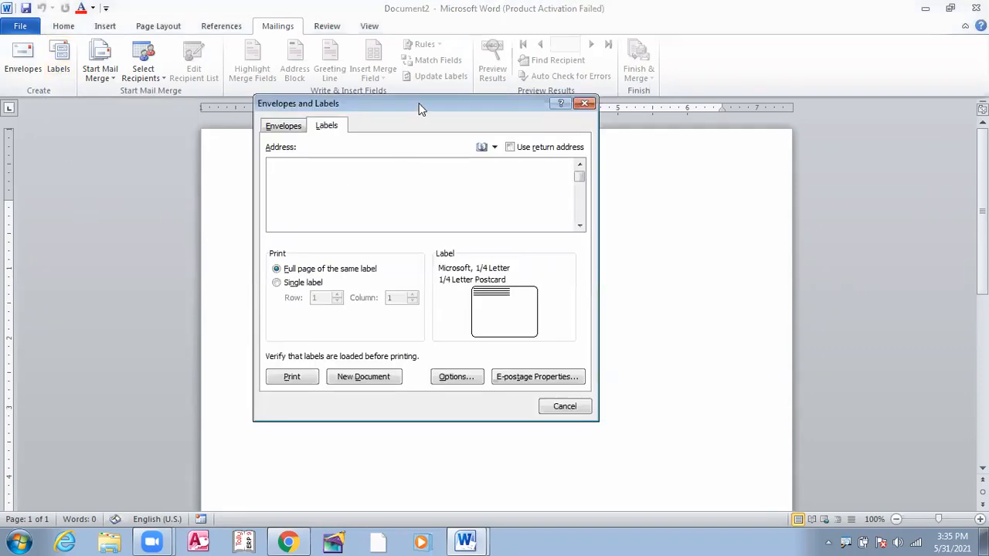
{"action": "left_click_drag", "start_coordinate": [418, 108], "coordinate": [394, 106]}
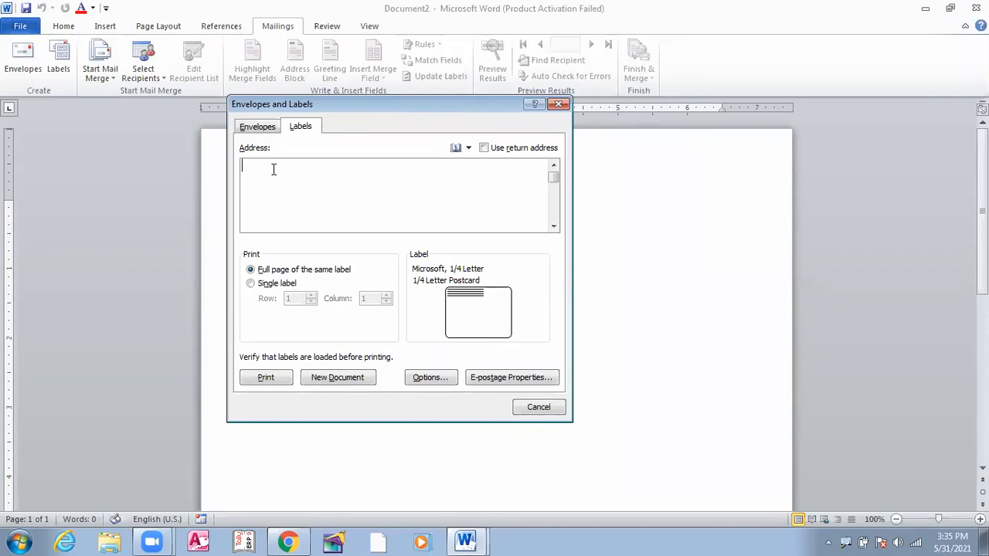
{"action": "type", "text": "G"}
{"action": "type", "text": "wpc"}
{"action": "type", "text": ","}
{"action": "type", "text": "Gwali"}
{"action": "type", "text": "or"}
Rework the label address into Gwpc, / Padav / Gwalior on three lines and choose Single label
{"action": "key", "text": "Return"}
{"action": "type", "text": "Padav"}
{"action": "left_click", "coordinate": [306, 167]}
{"action": "key", "text": "BackSpace"}
{"action": "key", "text": "BackSpace"}
{"action": "key", "text": "BackSpace"}
{"action": "key", "text": "BackSpace"}
{"action": "key", "text": "BackSpace"}
{"action": "key", "text": "BackSpace"}
{"action": "key", "text": "BackSpace"}
{"action": "left_click", "coordinate": [269, 179]}
{"action": "key", "text": "Return"}
{"action": "type", "text": "Gwalior"}
{"action": "left_click", "coordinate": [251, 270]}
{"action": "left_click", "coordinate": [250, 284]}
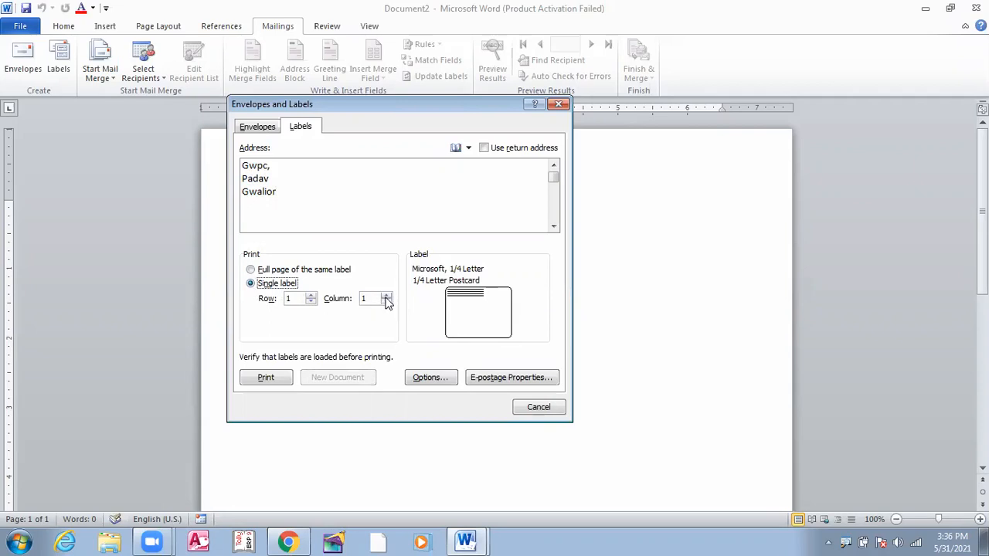
Try a single label at row 2, then return to Full page of the same label
{"action": "left_click", "coordinate": [251, 270]}
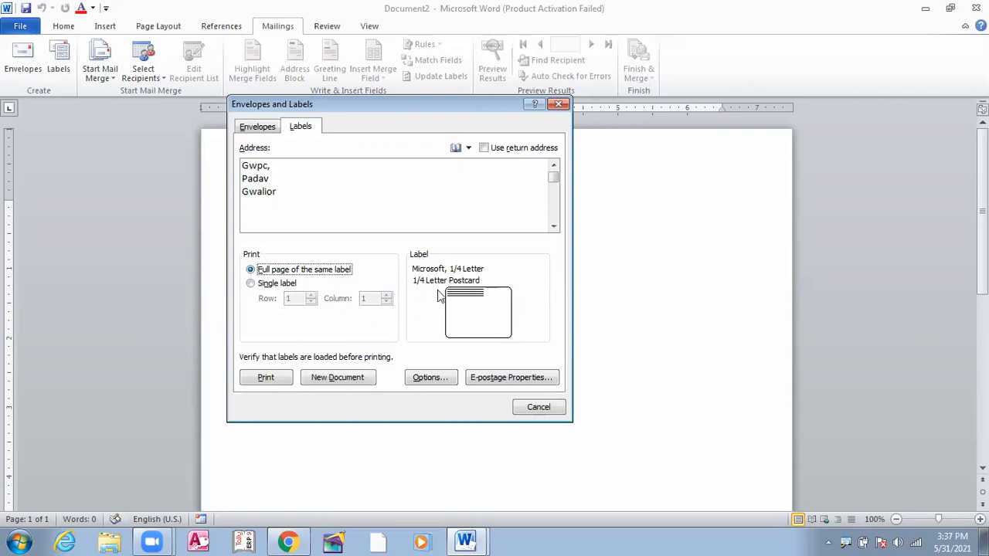
{"action": "left_click", "coordinate": [252, 285]}
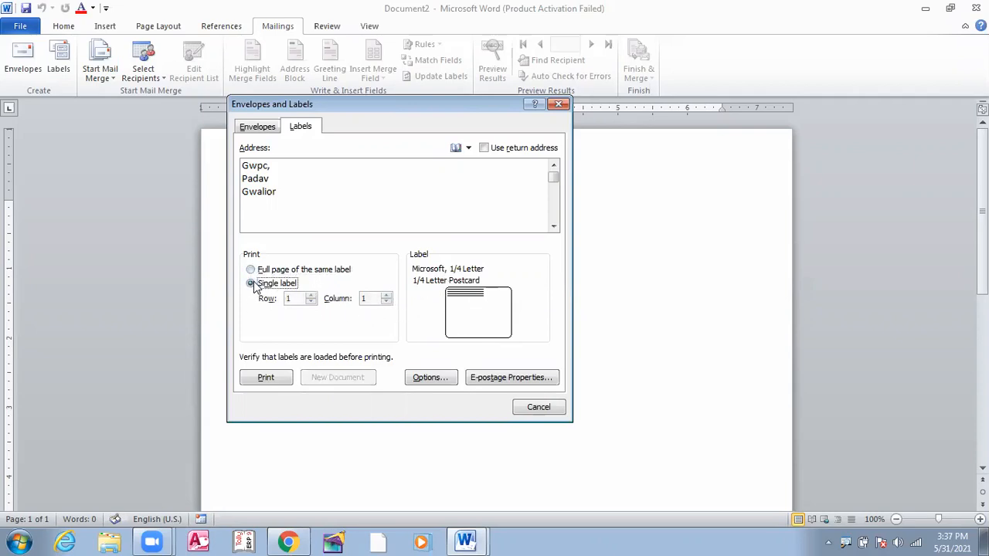
{"action": "left_click", "coordinate": [311, 295]}
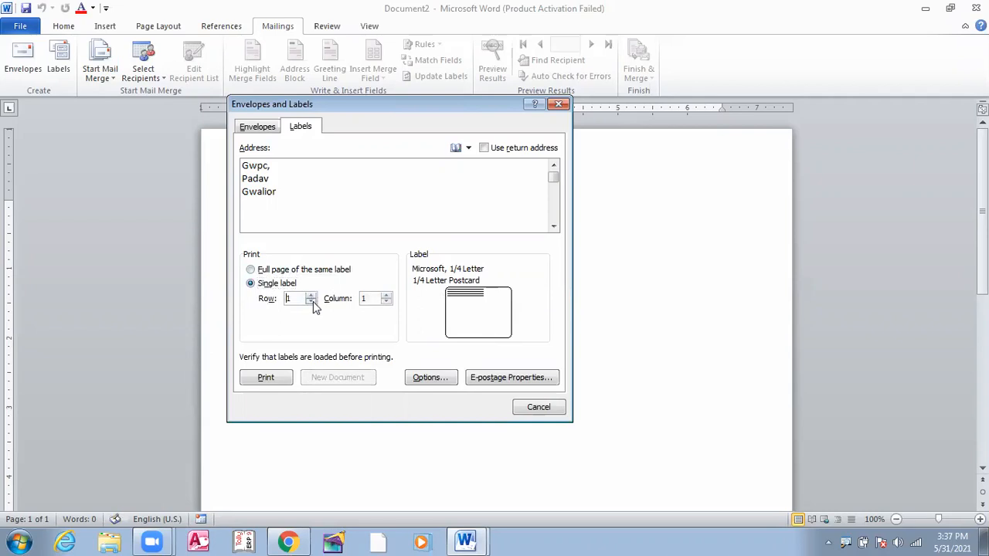
{"action": "left_click", "coordinate": [251, 269]}
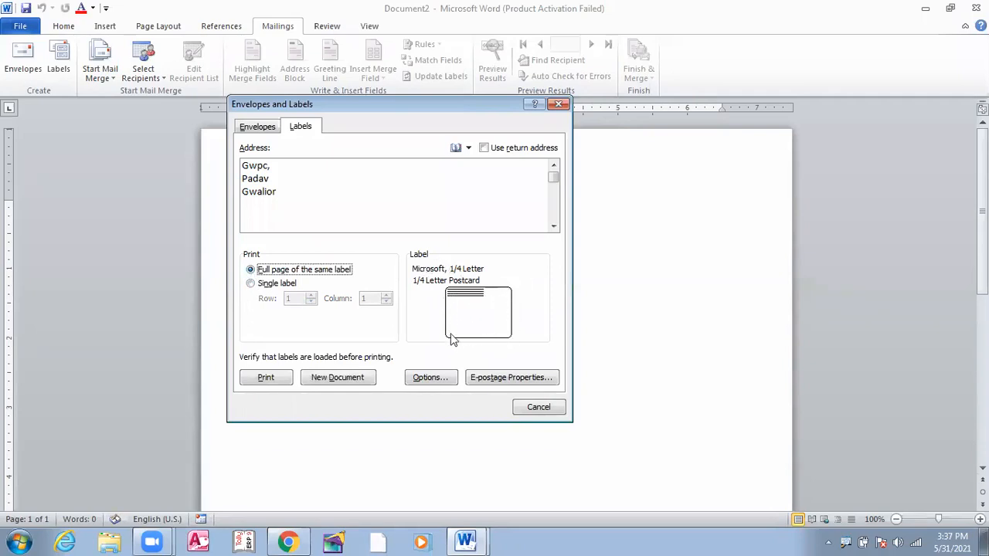
Bring up Label Options, nudge its window left, and expand the printer tray list
{"action": "left_click", "coordinate": [427, 379]}
{"action": "left_click_drag", "start_coordinate": [446, 143], "coordinate": [427, 136]}
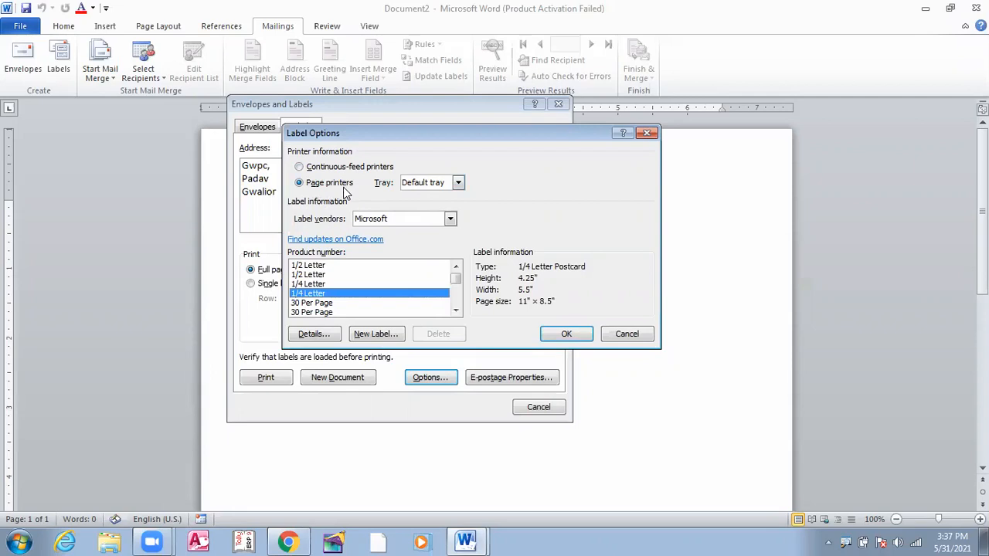
{"action": "left_click", "coordinate": [458, 185]}
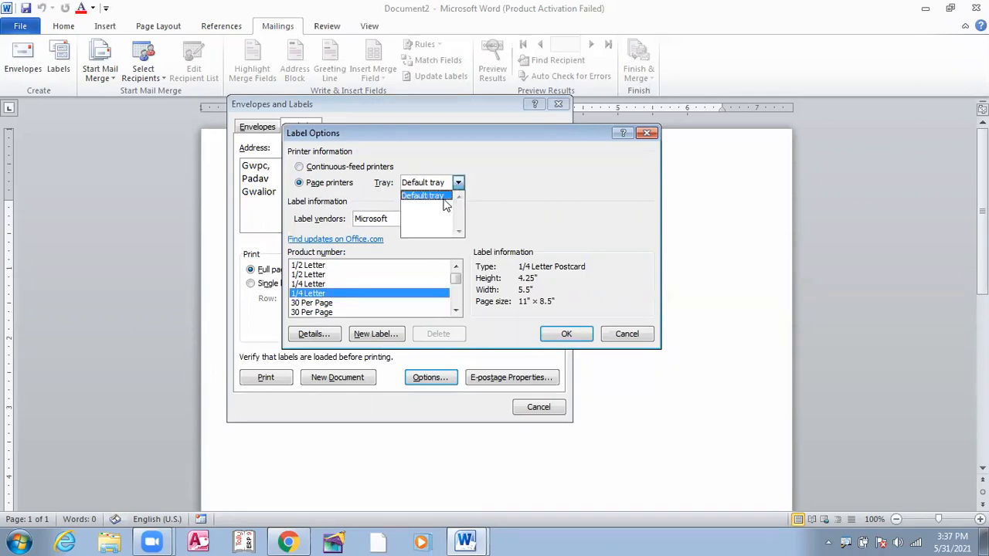
Keep Default tray and vendor Microsoft, and confirm the 30 Per Page Address Label (2.63" × 1")
{"action": "left_click", "coordinate": [448, 198]}
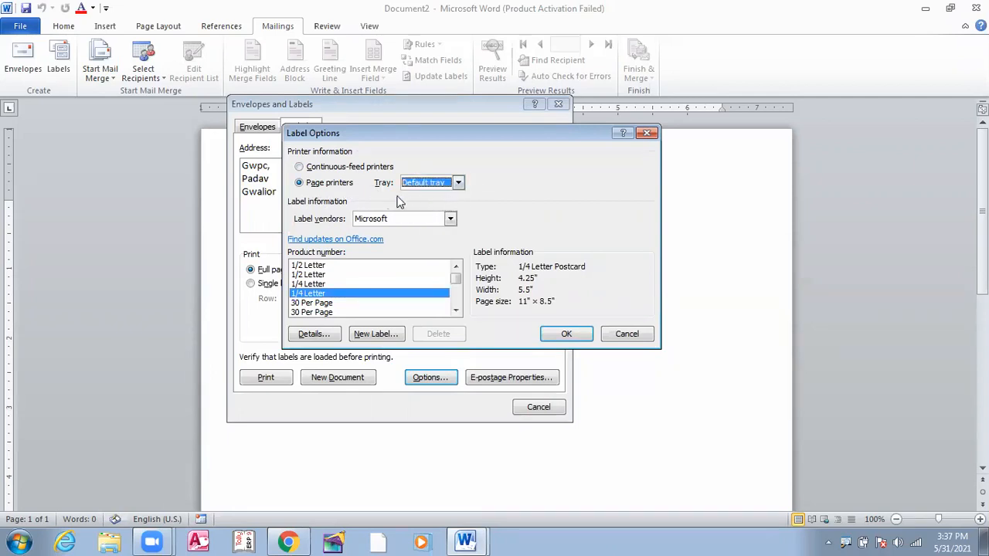
{"action": "left_click", "coordinate": [450, 219]}
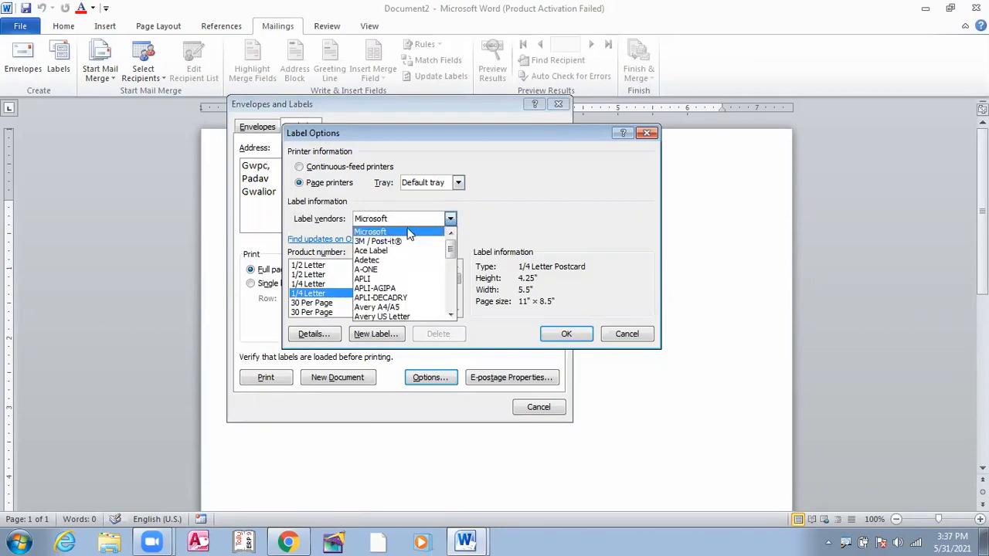
{"action": "left_click", "coordinate": [369, 232]}
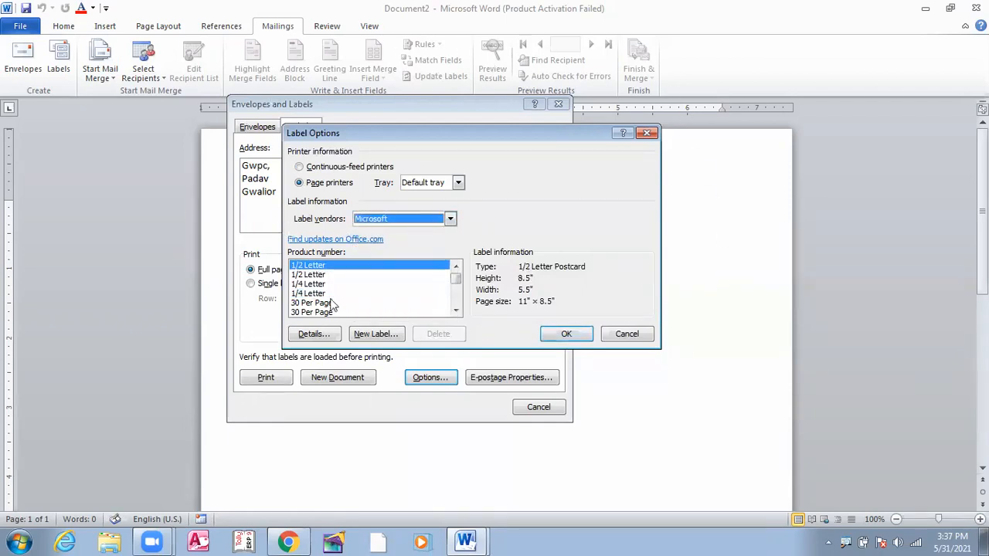
{"action": "left_click", "coordinate": [456, 311]}
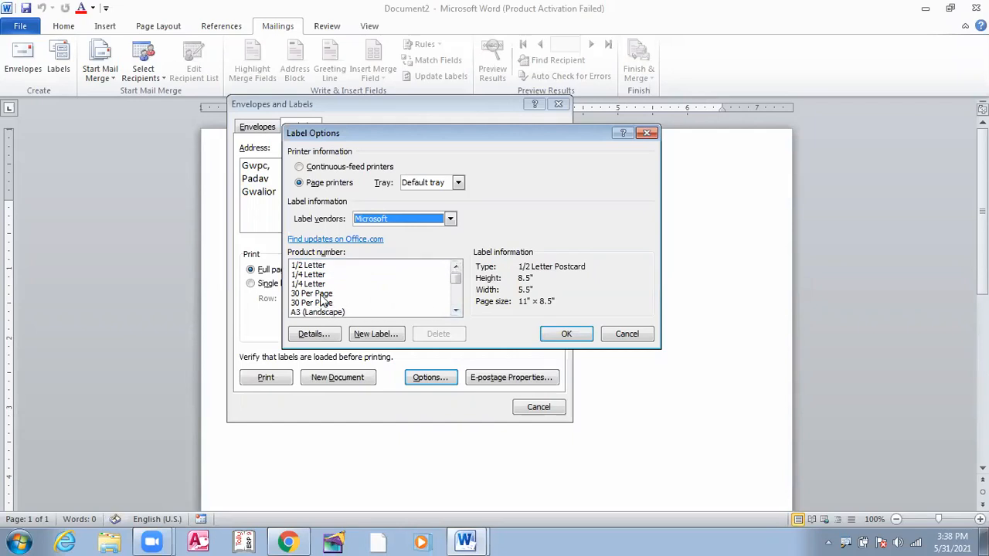
{"action": "left_click", "coordinate": [323, 294]}
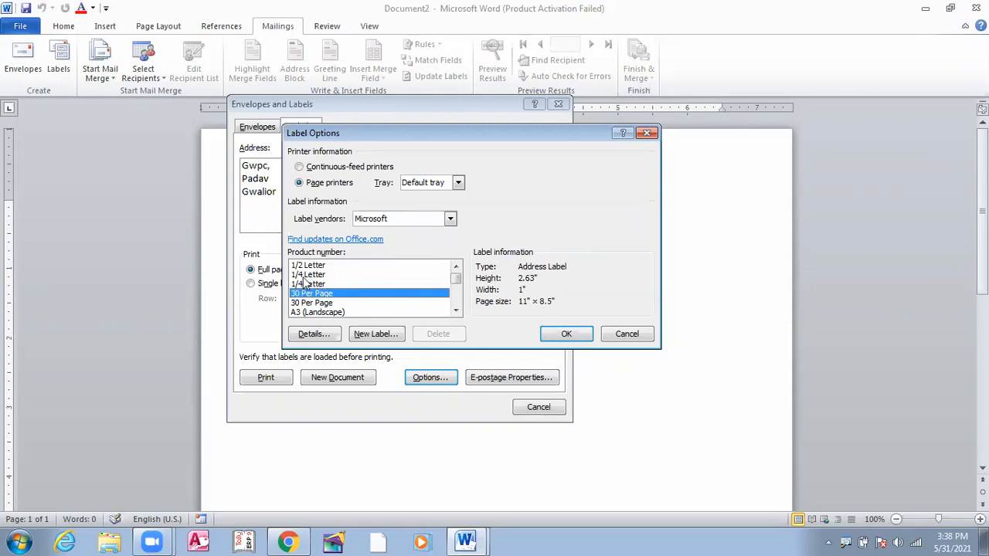
{"action": "left_click", "coordinate": [304, 277]}
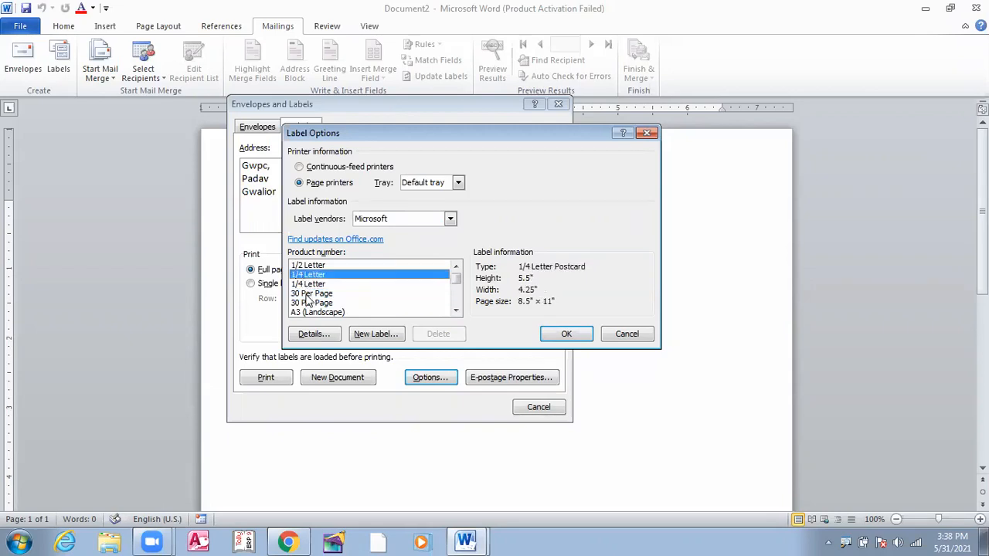
{"action": "left_click", "coordinate": [306, 295]}
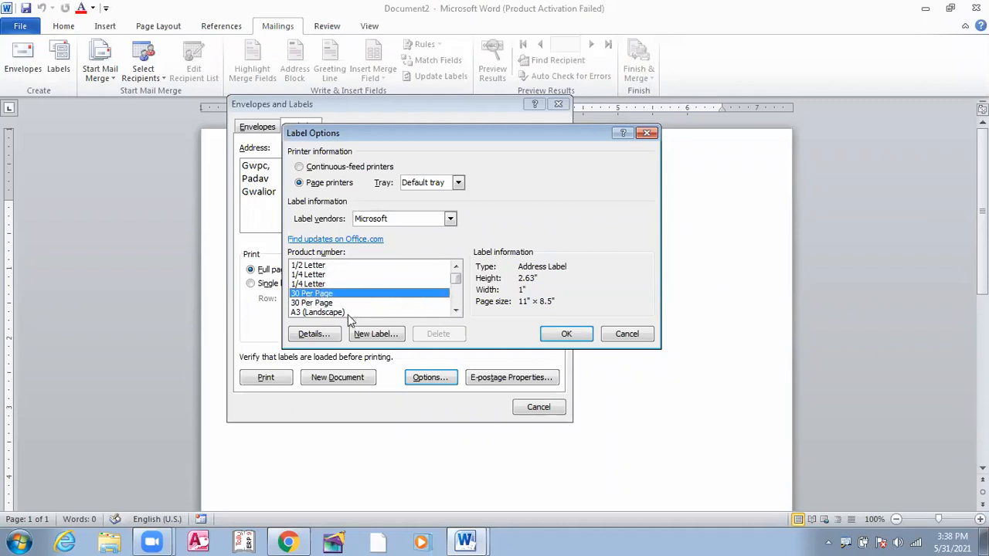
{"action": "left_click", "coordinate": [566, 335]}
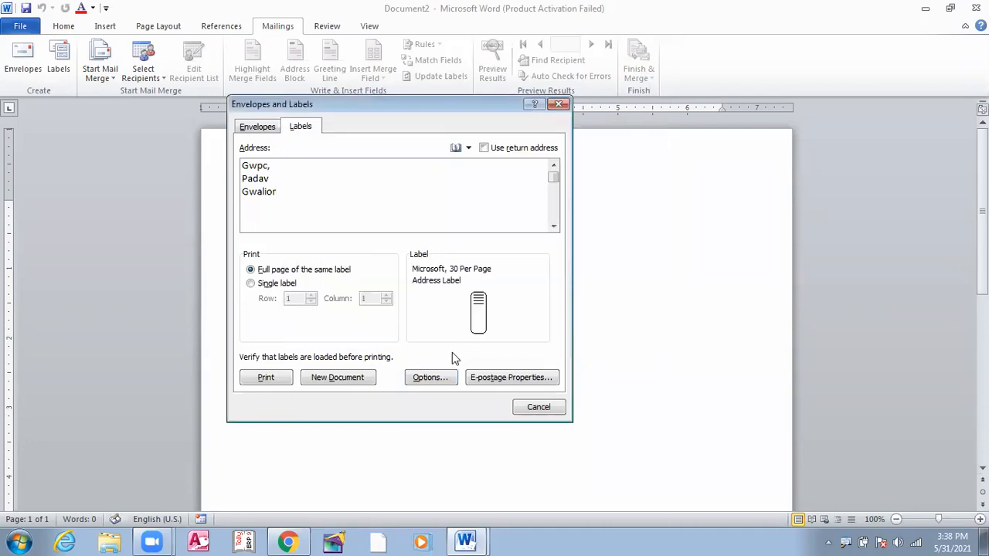
Generate a new document filled with the Gwpc / Padav / Gwalior address labels
{"action": "left_click", "coordinate": [351, 379]}
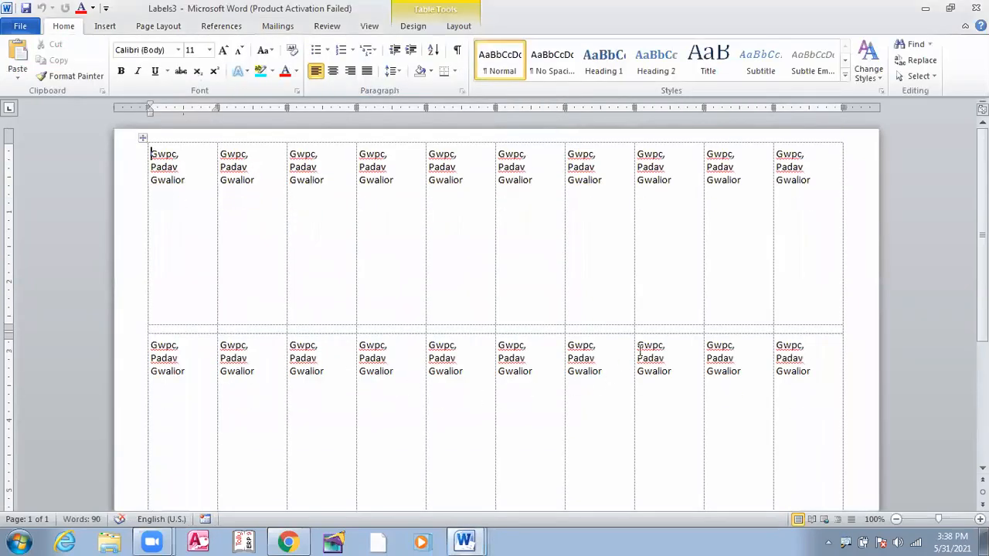
{"action": "scroll", "coordinate": [596, 325], "scroll_direction": "down", "scroll_amount": 5}
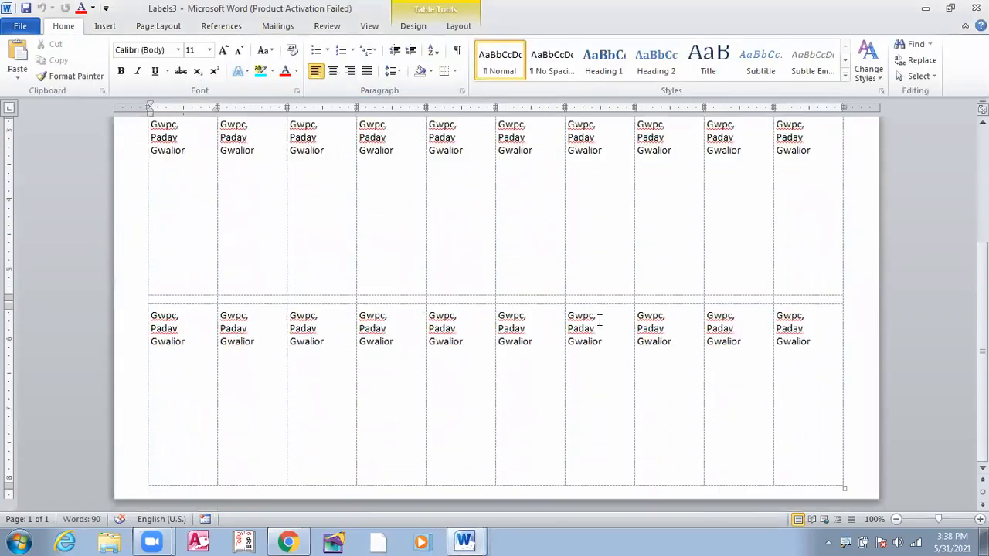
{"action": "scroll", "coordinate": [562, 342], "scroll_direction": "up", "scroll_amount": 5}
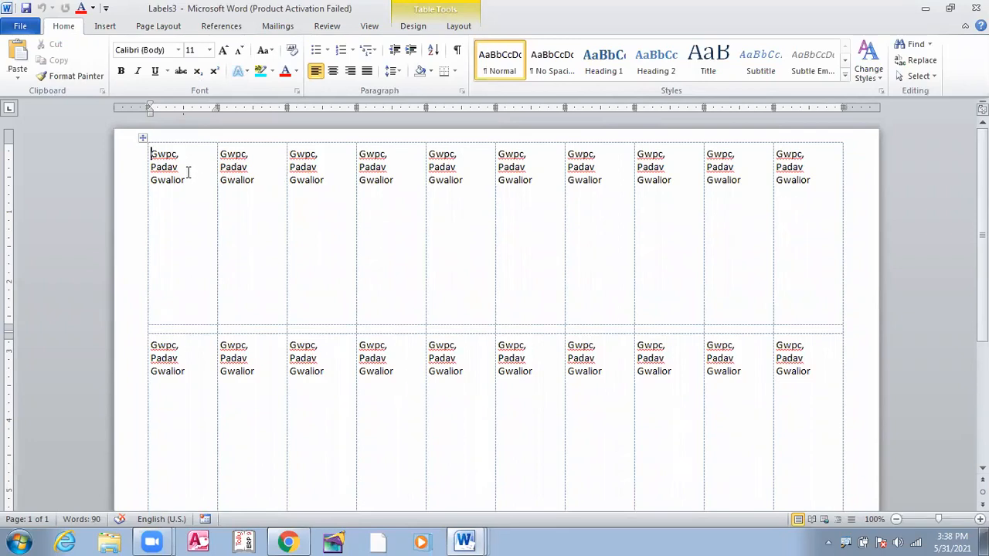
Replace the second label's address with a person's name and Gwalior on the next line
{"action": "left_click", "coordinate": [259, 180]}
{"action": "key", "text": "BackSpace"}
{"action": "key", "text": "BackSpace"}
{"action": "key", "text": "BackSpace"}
{"action": "key", "text": "BackSpace"}
{"action": "key", "text": "BackSpace"}
{"action": "key", "text": "BackSpace"}
{"action": "key", "text": "BackSpace"}
{"action": "key", "text": "BackSpace"}
{"action": "key", "text": "BackSpace"}
{"action": "key", "text": "BackSpace"}
{"action": "key", "text": "BackSpace"}
{"action": "key", "text": "BackSpace"}
{"action": "key", "text": "BackSpace"}
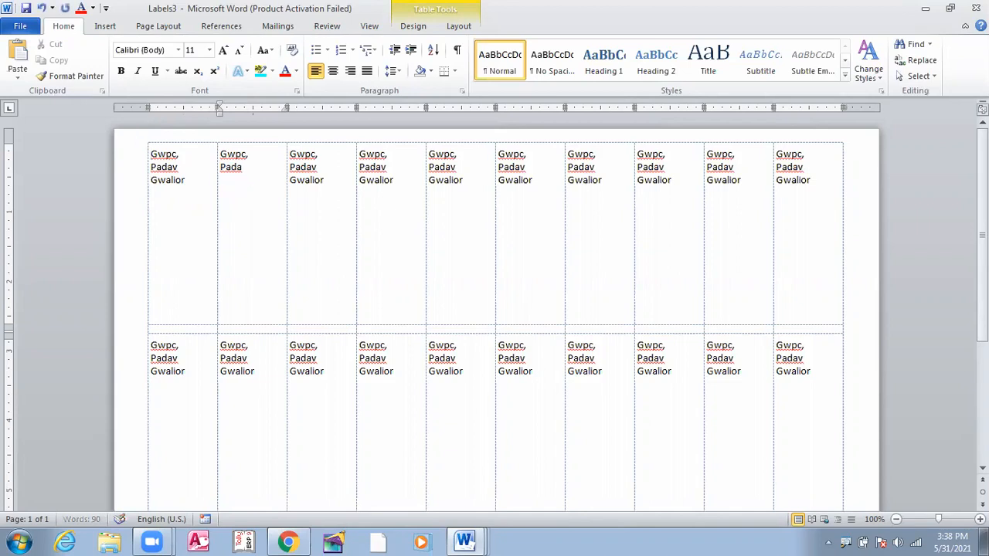
{"action": "key", "text": "BackSpace"}
{"action": "key", "text": "BackSpace"}
{"action": "key", "text": "BackSpace"}
{"action": "key", "text": "BackSpace"}
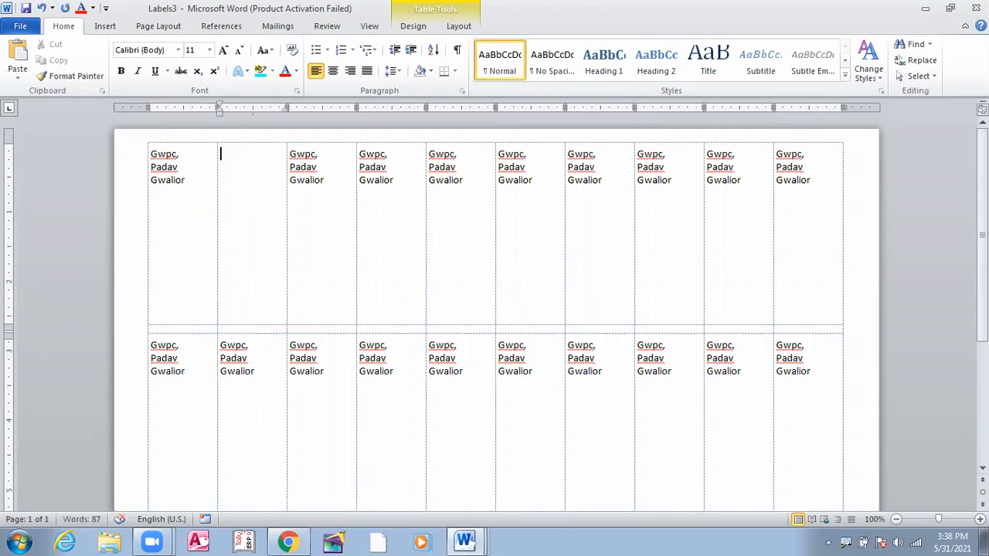
{"action": "key", "text": "Return"}
{"action": "type", "text": "Gwalior"}
Delete the comma after Gwpc in the fifth label
{"action": "left_click", "coordinate": [409, 173]}
{"action": "left_click", "coordinate": [453, 157]}
{"action": "key", "text": "BackSpace"}
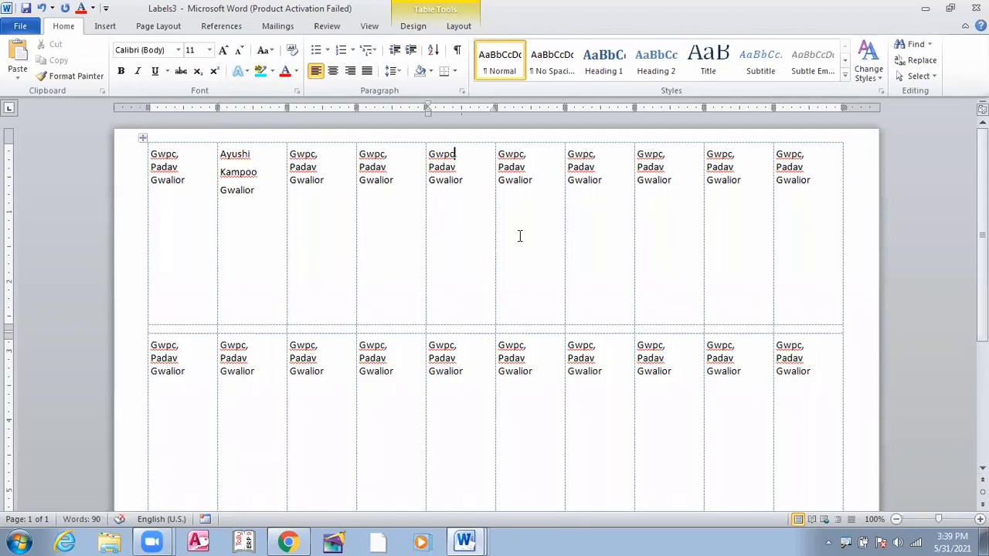
{"action": "scroll", "coordinate": [522, 234], "scroll_direction": "down", "scroll_amount": 7}
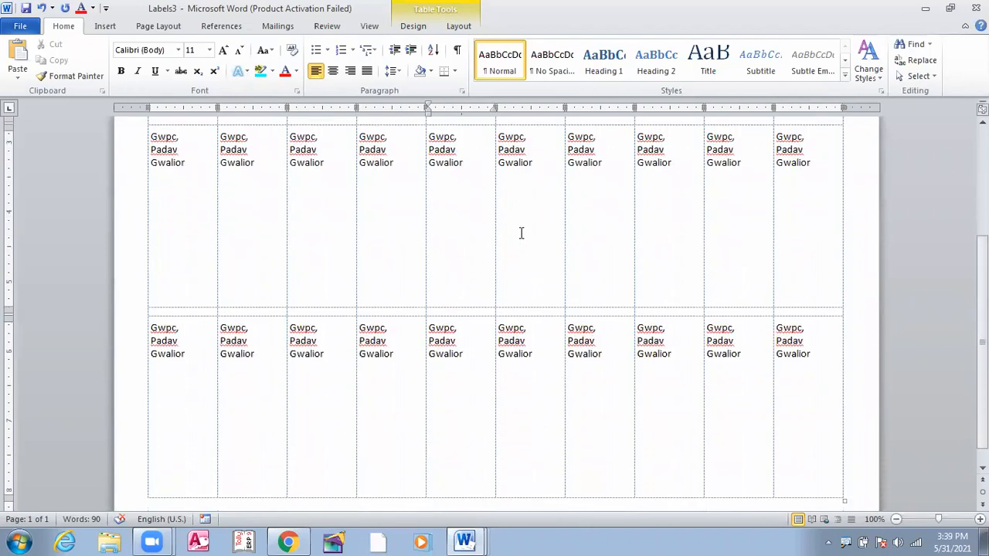
{"action": "scroll", "coordinate": [396, 261], "scroll_direction": "up", "scroll_amount": 3}
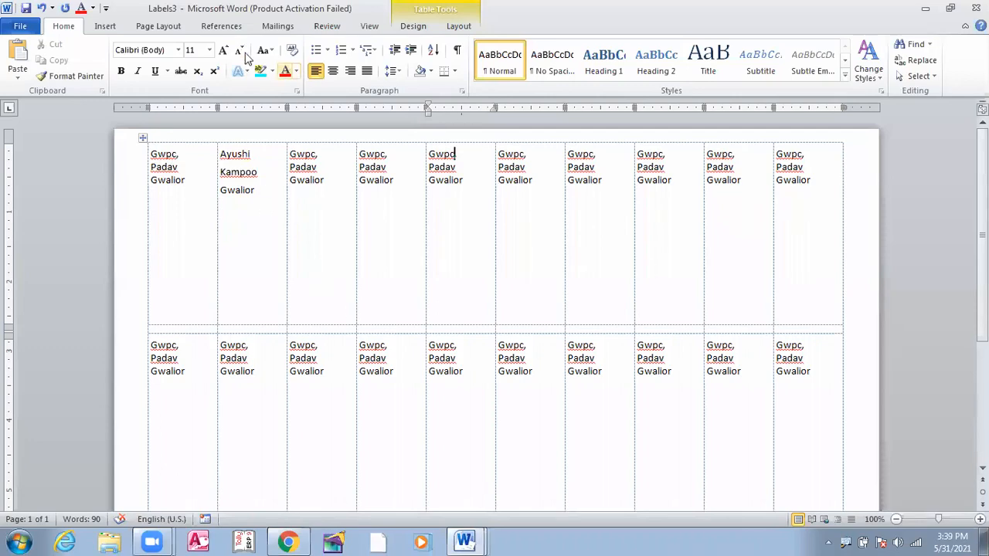
{"action": "left_click", "coordinate": [462, 27]}
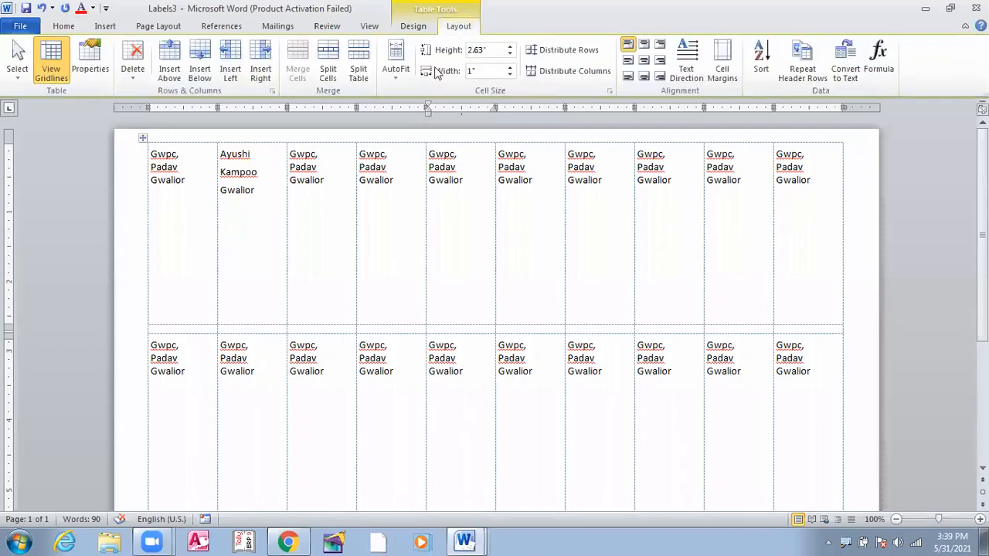
Apply Align Center Left to the text of the whole label table
{"action": "left_click", "coordinate": [630, 63]}
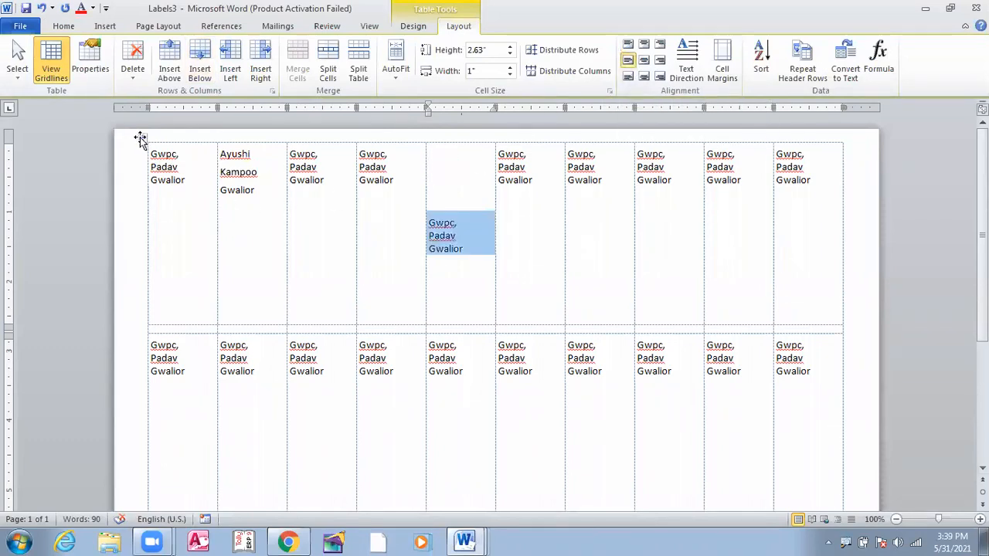
{"action": "left_click", "coordinate": [141, 138]}
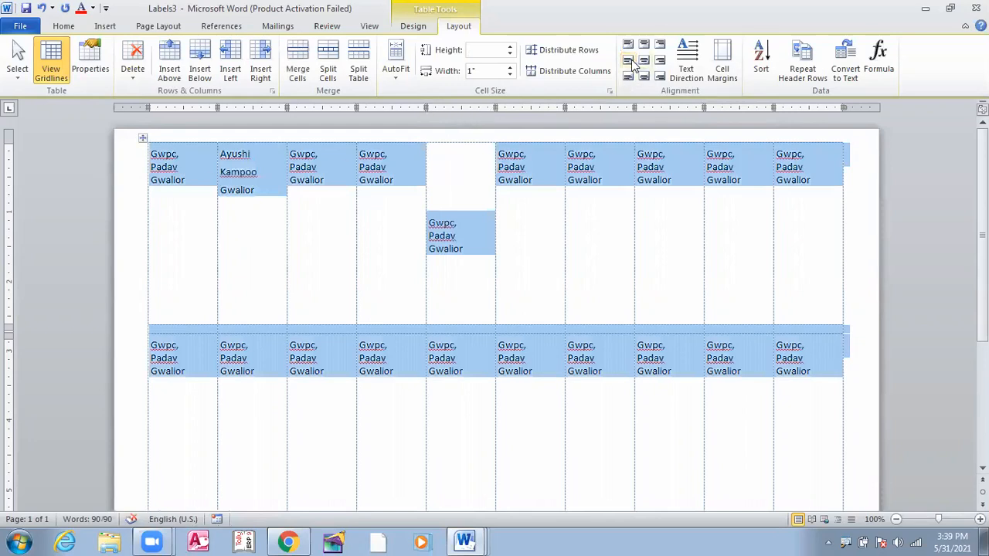
{"action": "left_click", "coordinate": [630, 64]}
{"action": "left_click", "coordinate": [448, 264]}
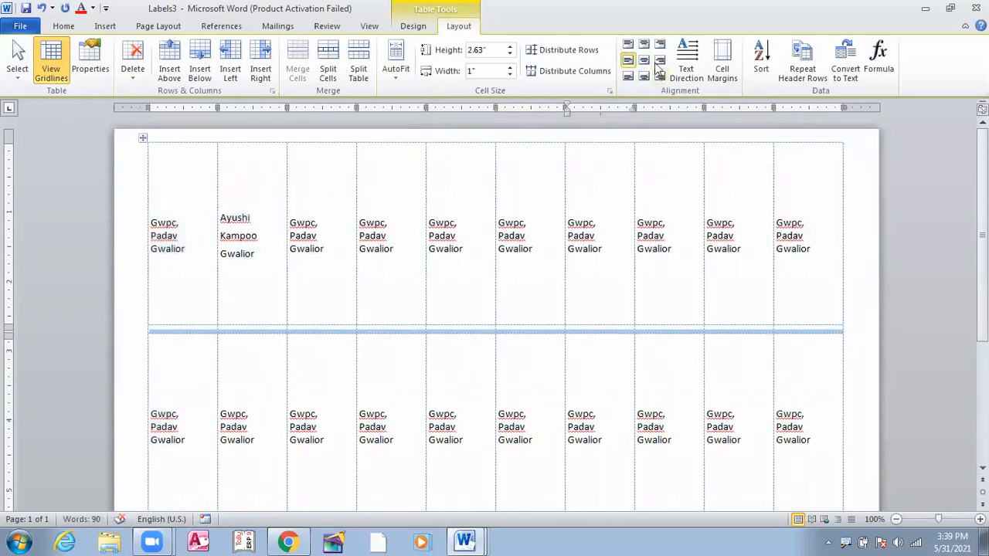
Rotate all label text to run vertically, then preview the two-page label sheet in Print
{"action": "left_click", "coordinate": [702, 77]}
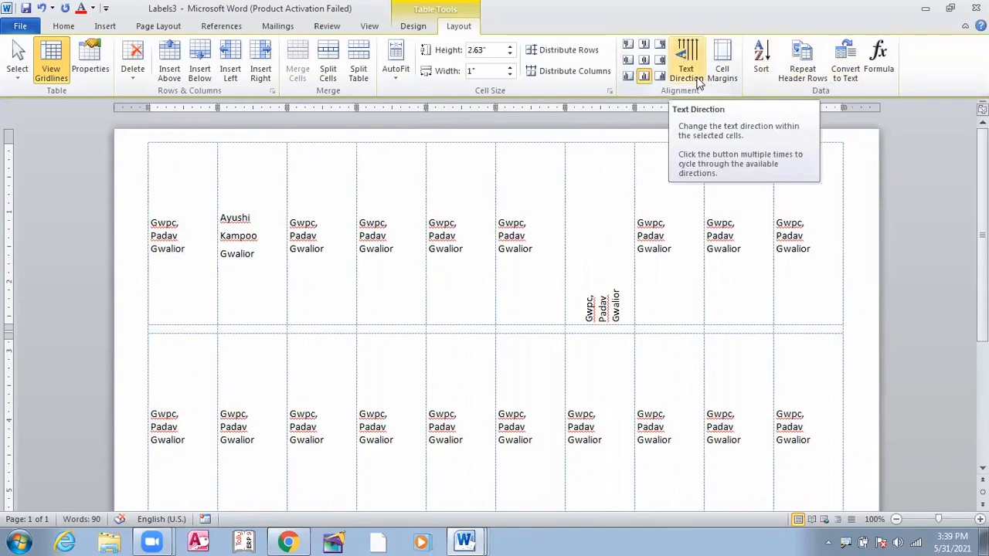
{"action": "left_click", "coordinate": [697, 80]}
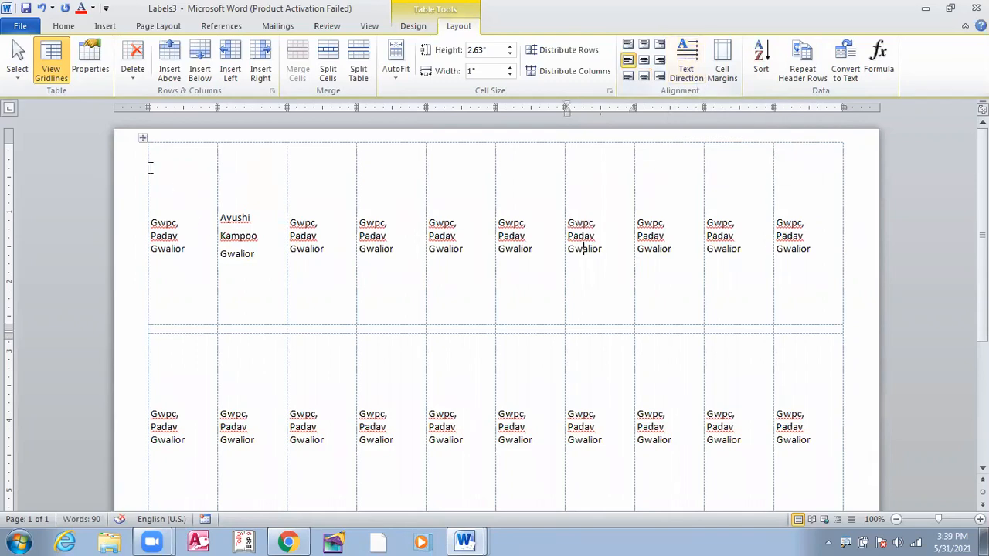
{"action": "left_click", "coordinate": [143, 142]}
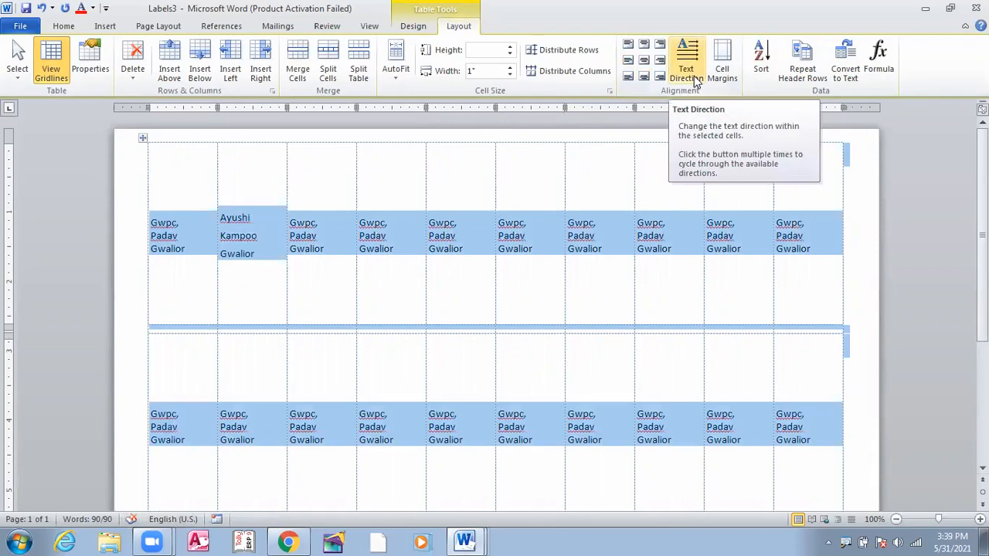
{"action": "left_click", "coordinate": [641, 287]}
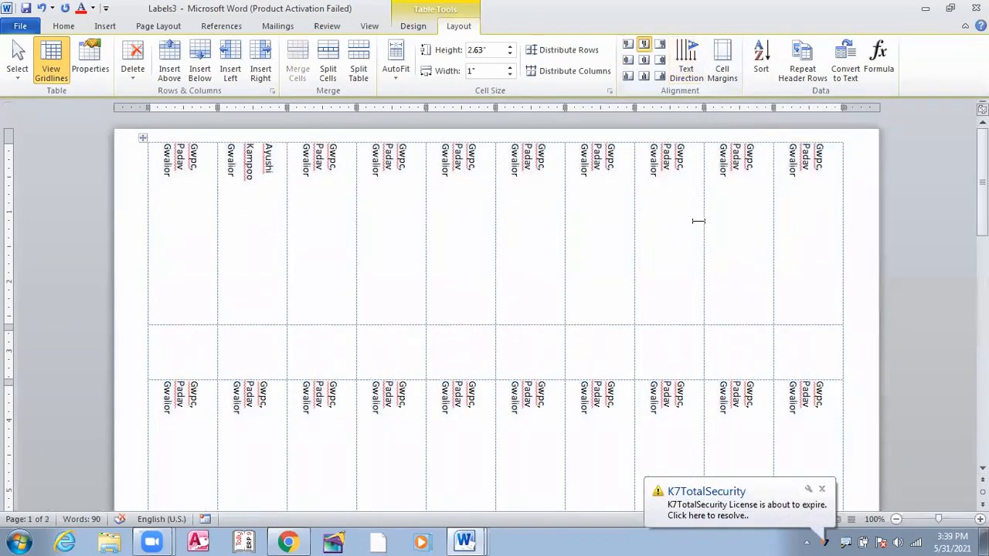
{"action": "scroll", "coordinate": [557, 263], "scroll_direction": "down", "scroll_amount": 15}
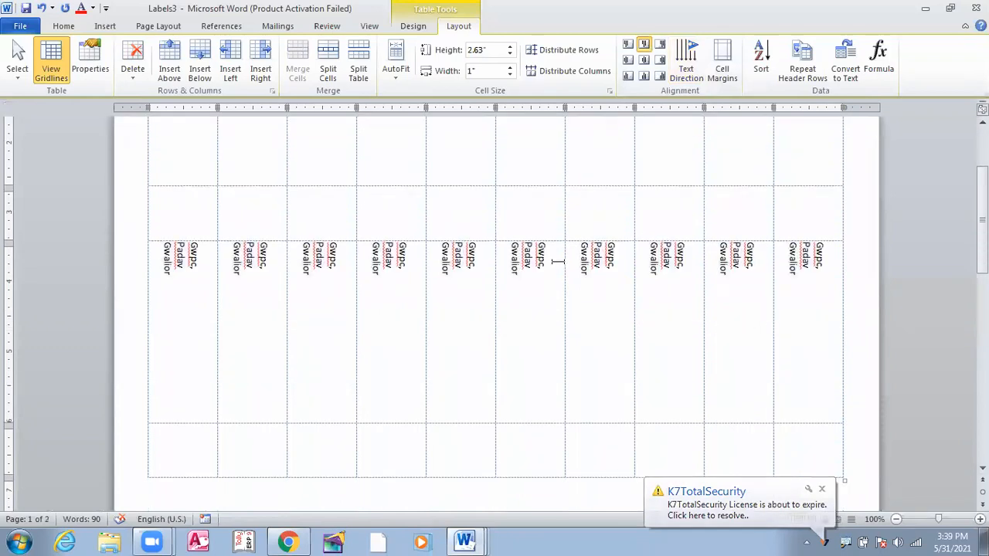
{"action": "scroll", "coordinate": [557, 263], "scroll_direction": "up", "scroll_amount": 15}
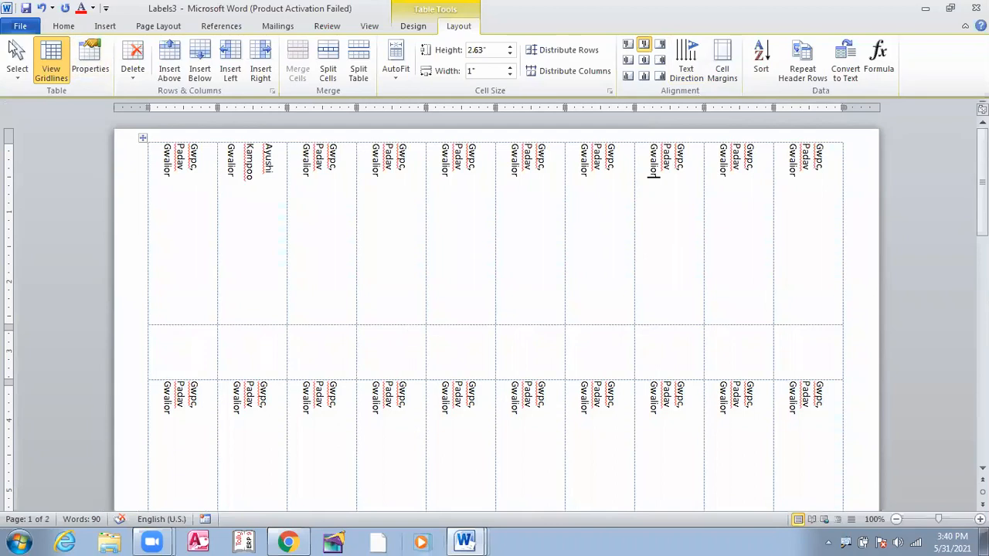
{"action": "left_click", "coordinate": [20, 28]}
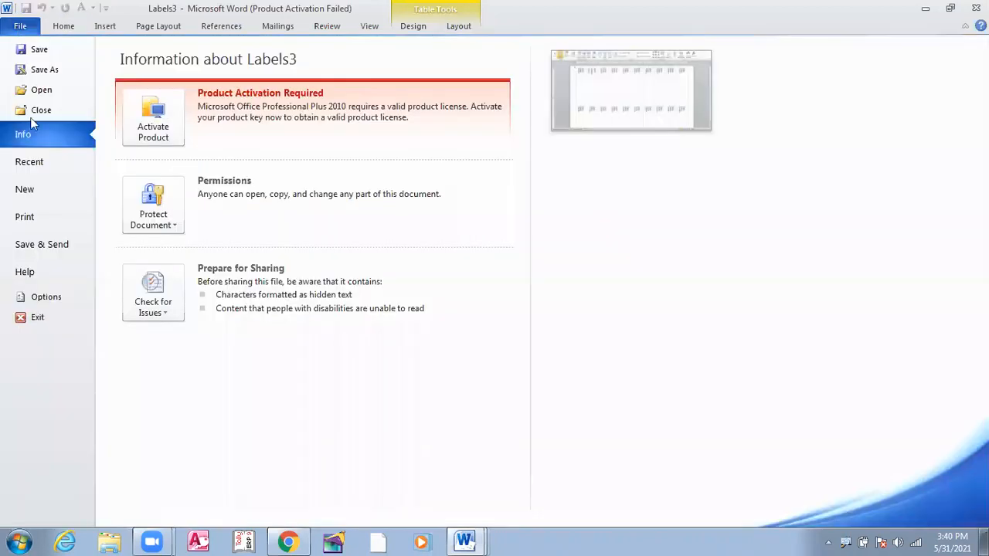
{"action": "left_click", "coordinate": [39, 224]}
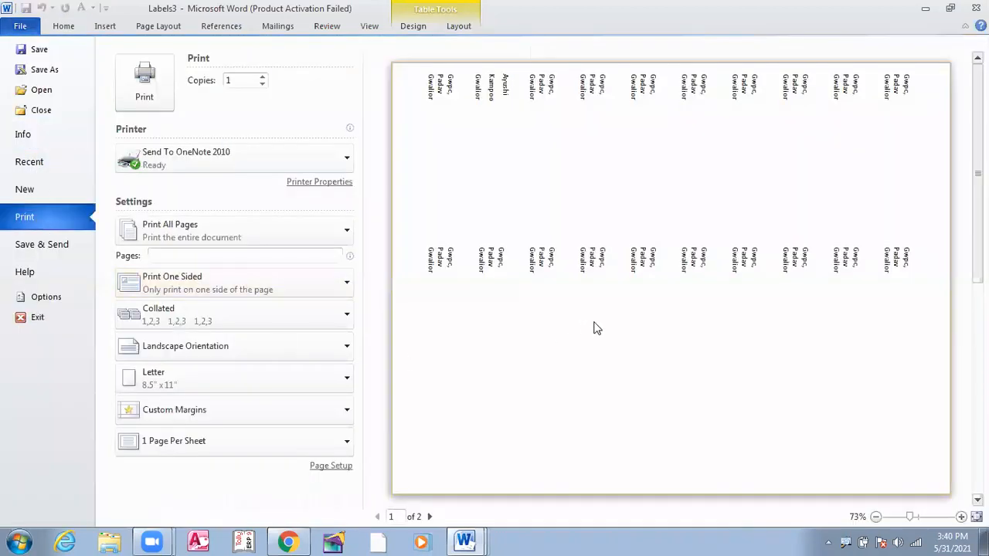